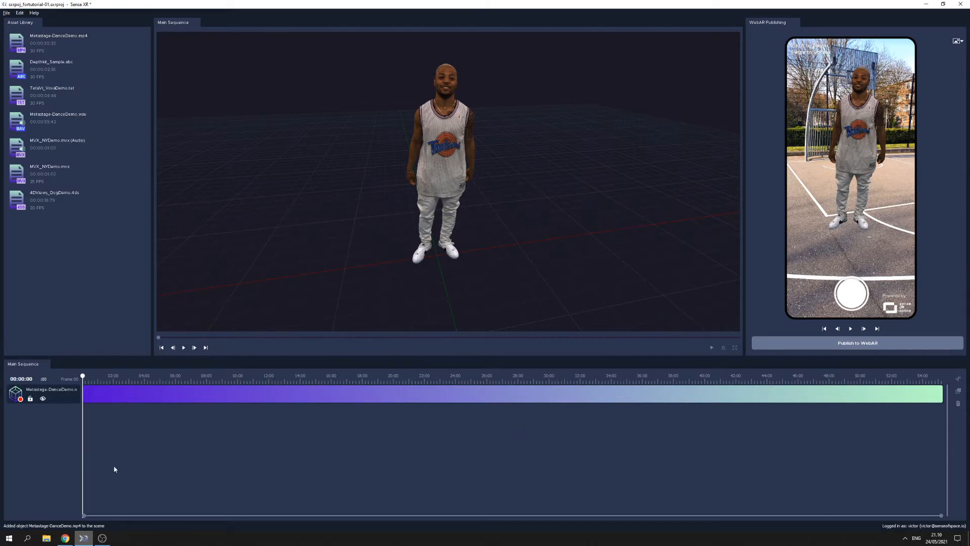
Step: Switch to Chrome to examine the Sense XR for Windows download entry on the account dashboard, and return to Sense XR
click(67, 536)
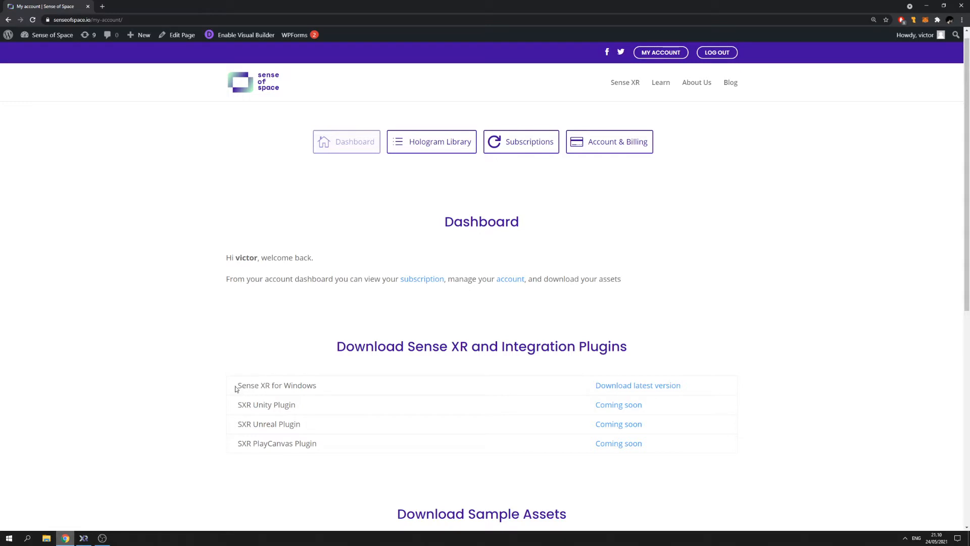
drag(237, 387, 334, 385)
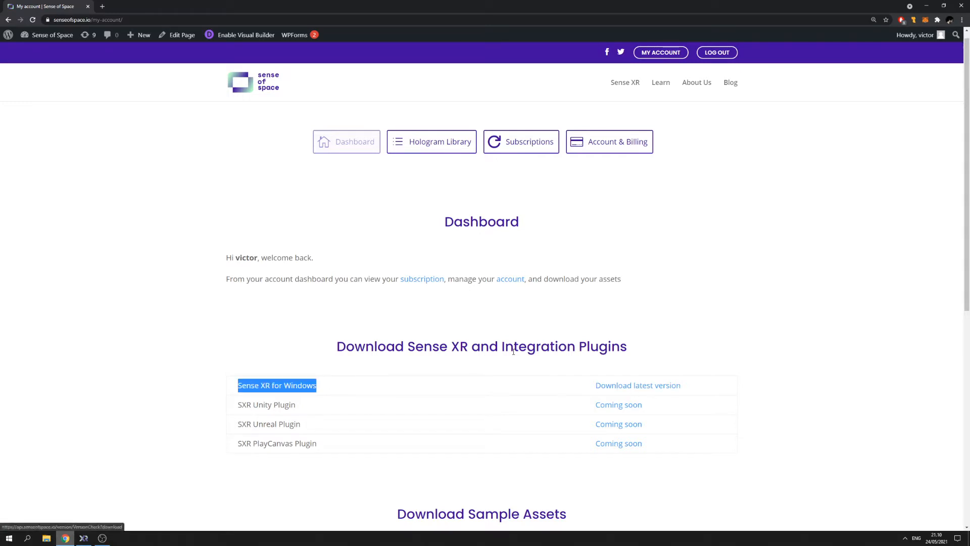
click(355, 474)
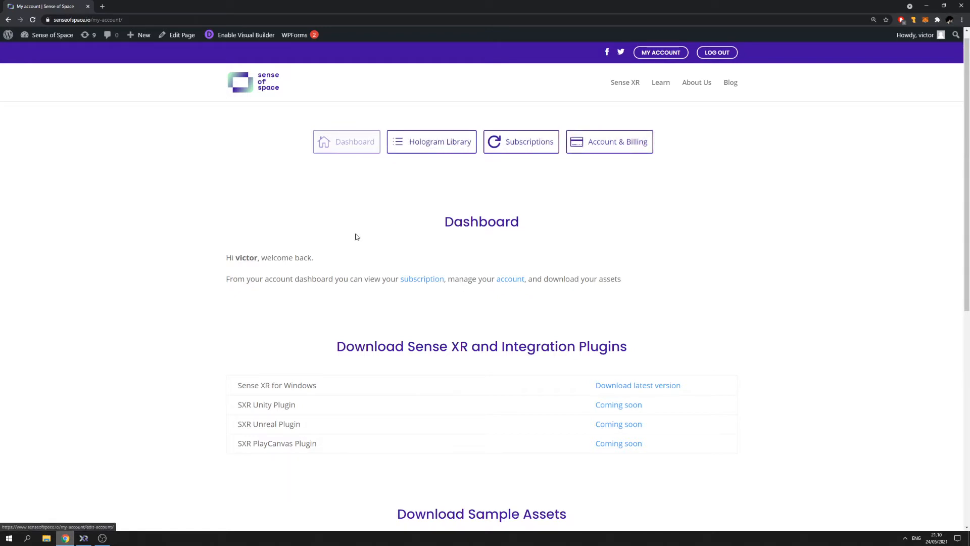
click(84, 538)
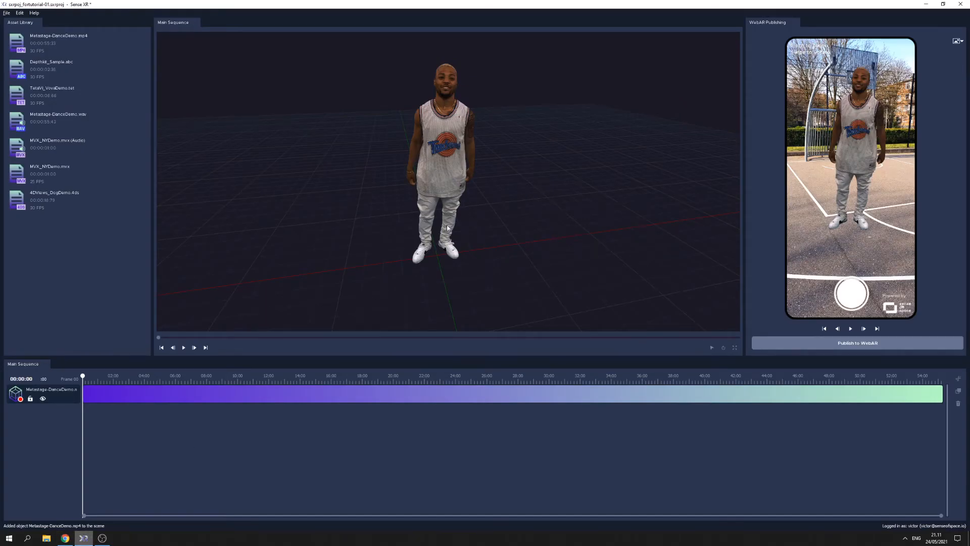
Step: Examine the volumetric and audio file formats available for import, and leave without importing anything
click(7, 13)
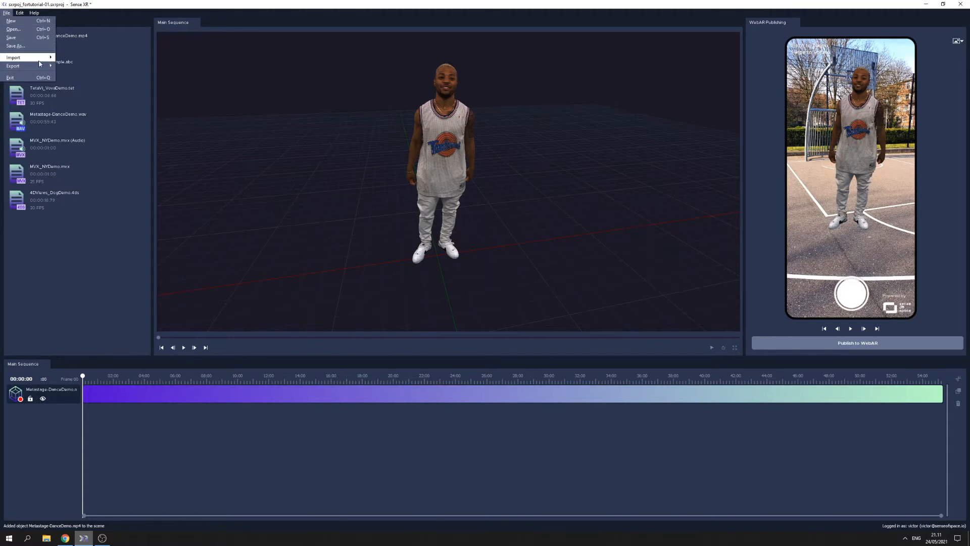
mouse_move(39, 61)
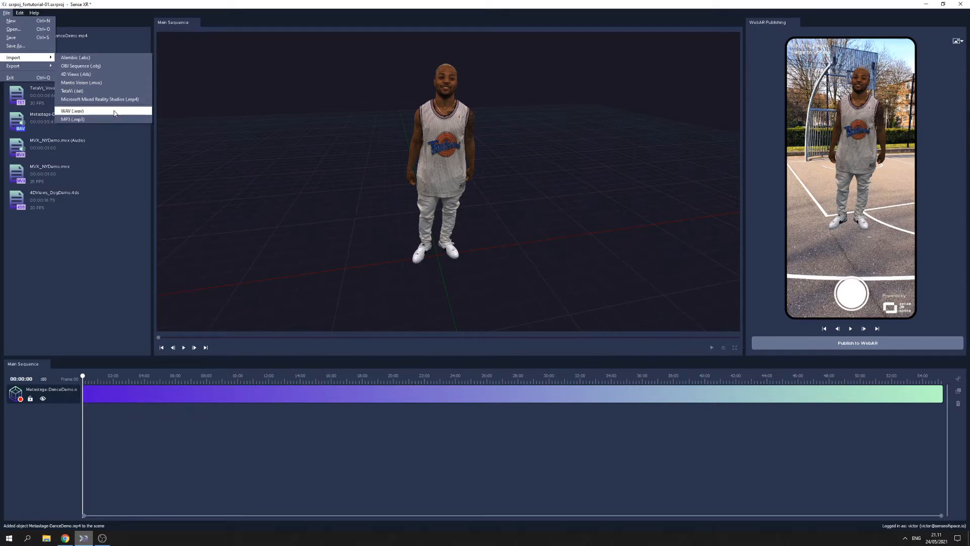
click(115, 261)
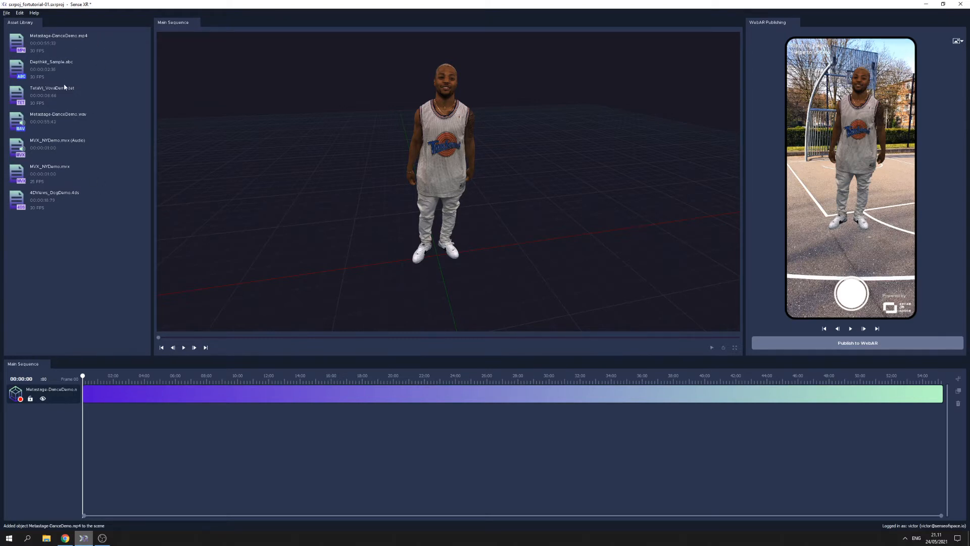
Step: Add Metastage-DanceDemo.wav to the main sequence timeline and play the first five seconds or so of the sequence
drag(43, 121, 326, 463)
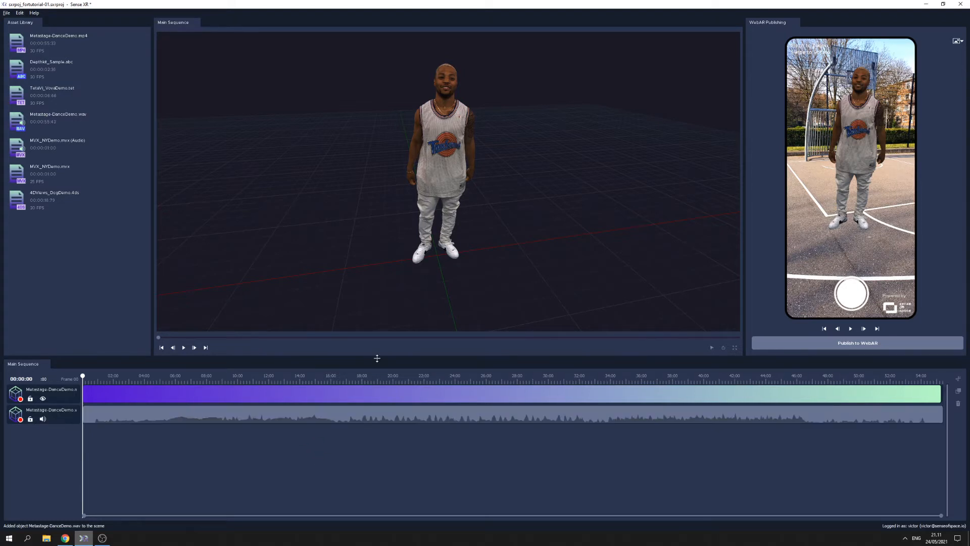
drag(578, 258, 514, 290)
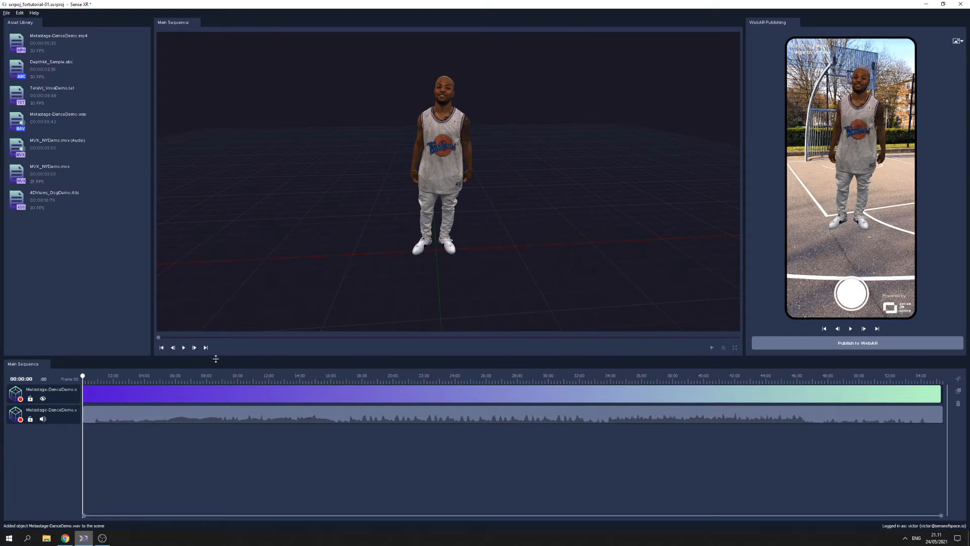
click(183, 348)
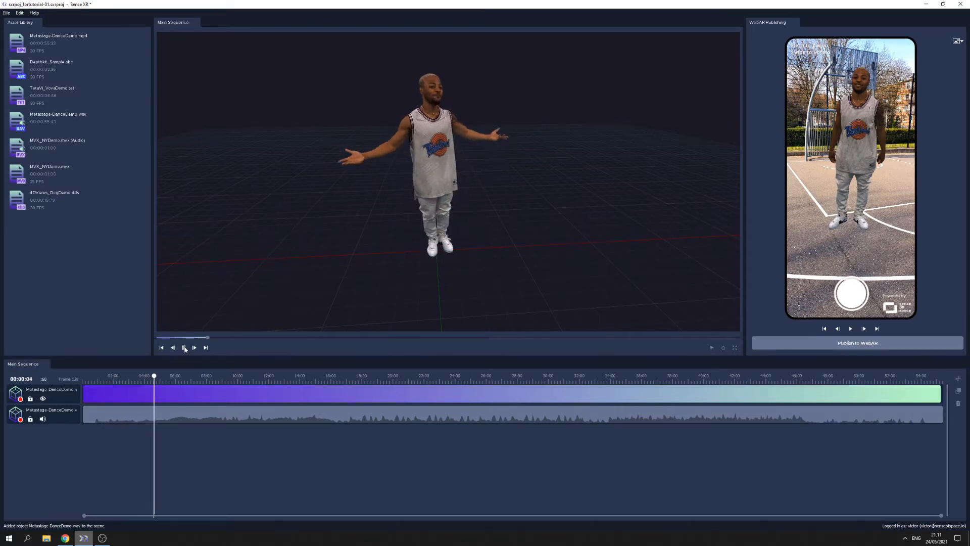
click(184, 347)
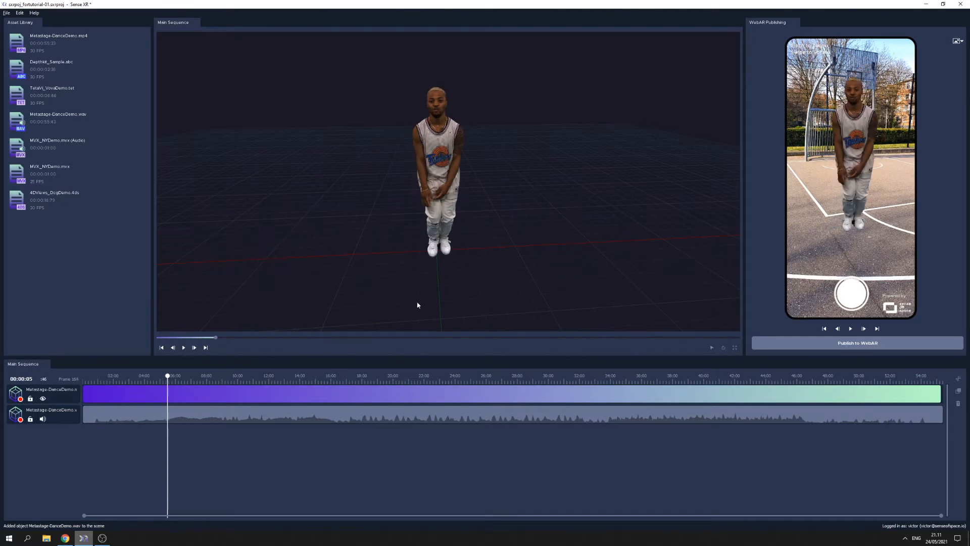
Step: Select the dancer hologram in the scene and cycle its gizmo through rotate and scale back to move
click(446, 174)
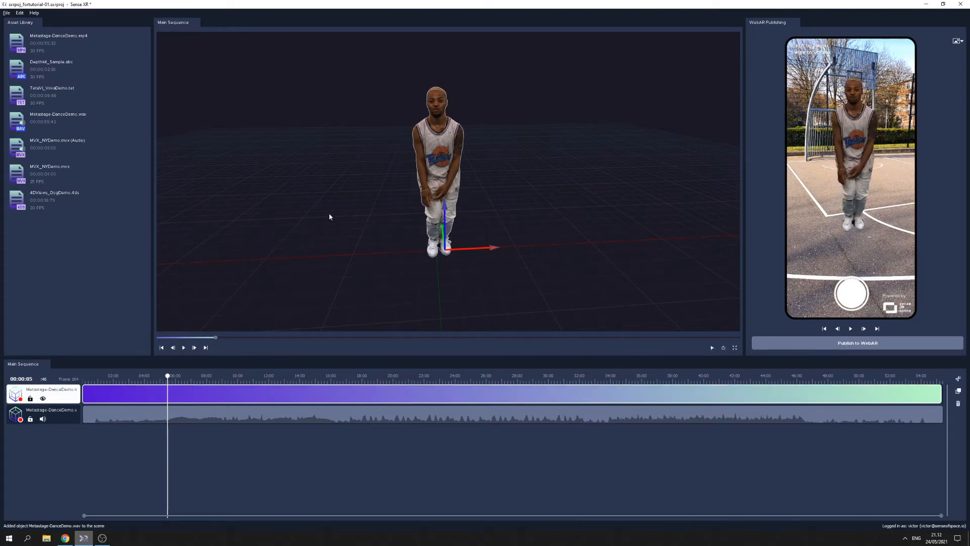
middle_drag(329, 217, 463, 213)
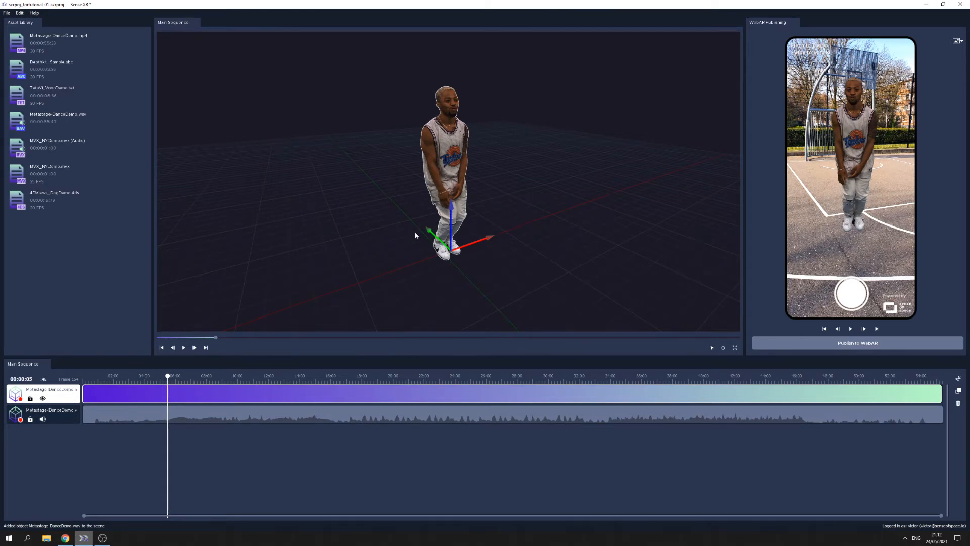
middle_drag(523, 253, 528, 255)
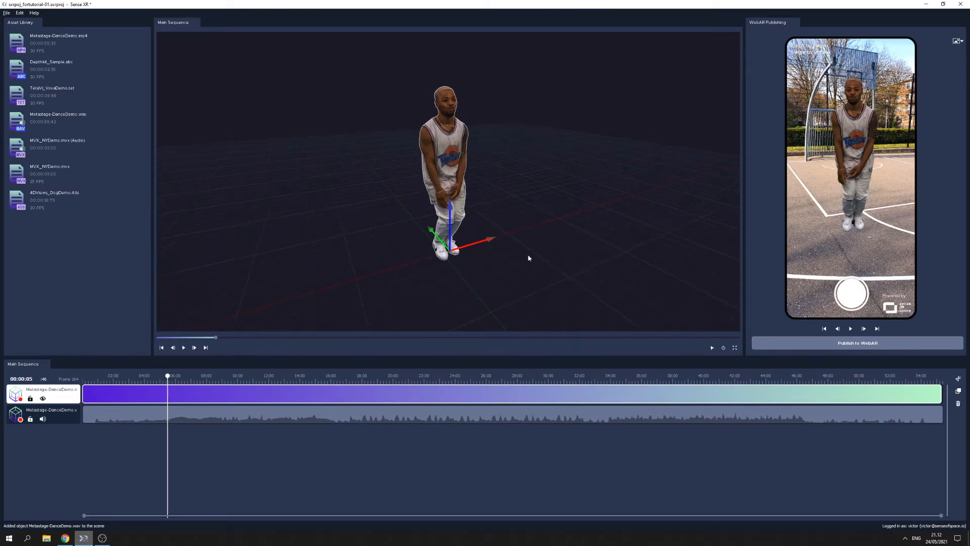
click(723, 348)
click(736, 349)
click(712, 348)
Step: Move the dancer hologram forward along the green axis, closer to the viewer in the WebAR preview
mouse_move(487, 237)
mouse_down()
mouse_move(501, 242)
mouse_move(485, 243)
mouse_up()
drag(426, 227, 426, 229)
middle_drag(554, 232, 419, 221)
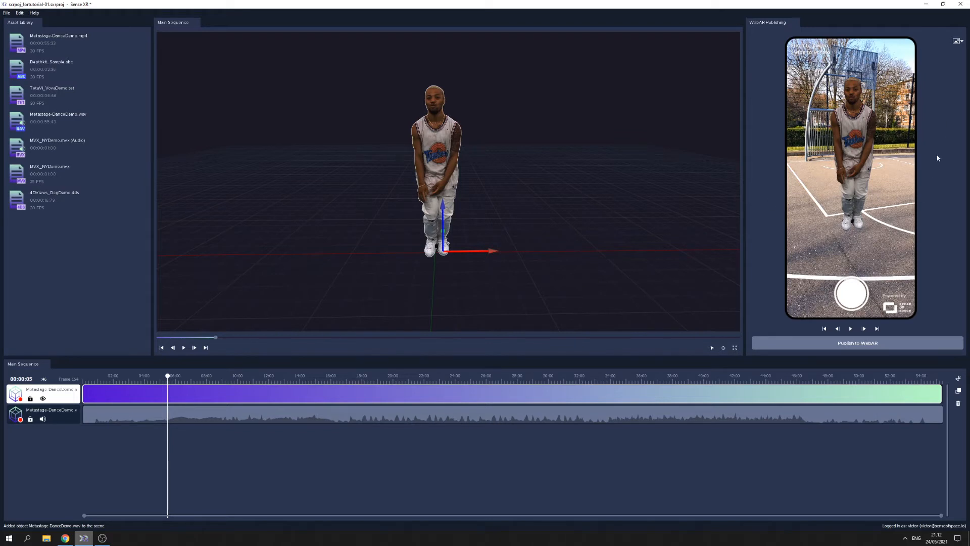
middle_drag(488, 195, 624, 193)
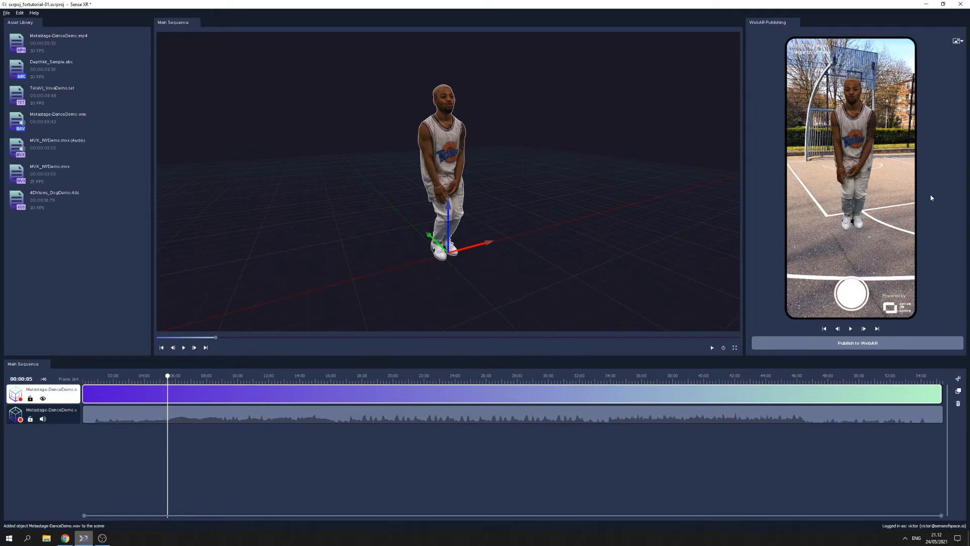
drag(429, 236, 442, 251)
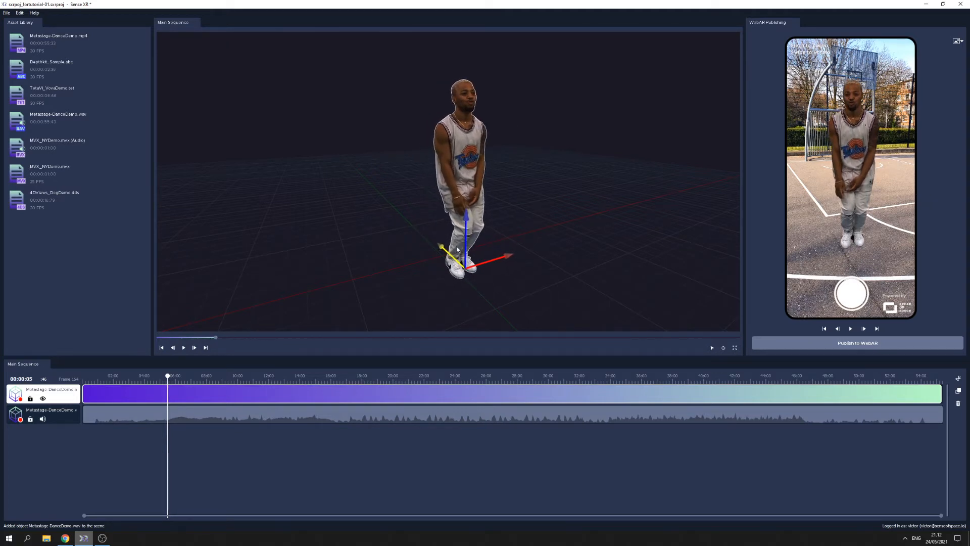
middle_drag(454, 236, 433, 240)
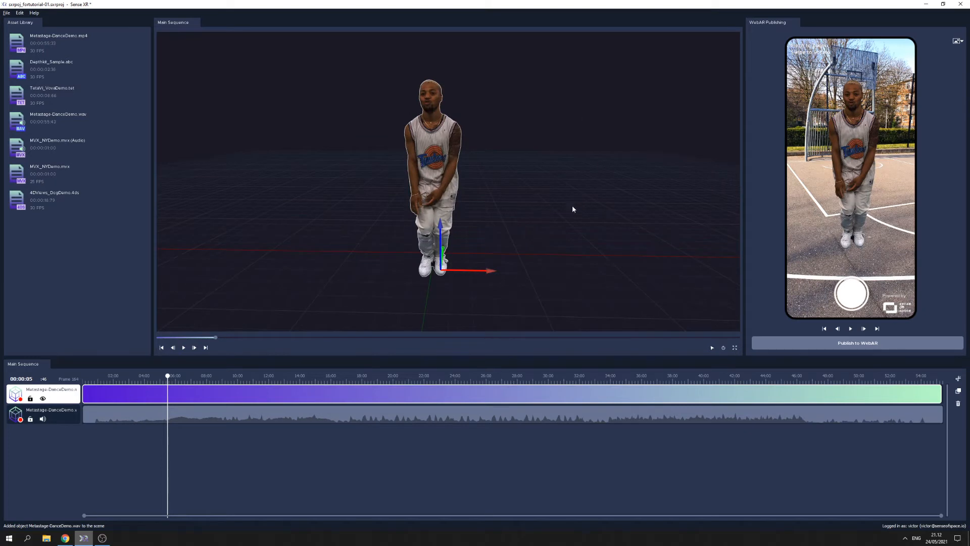
middle_drag(573, 208, 403, 182)
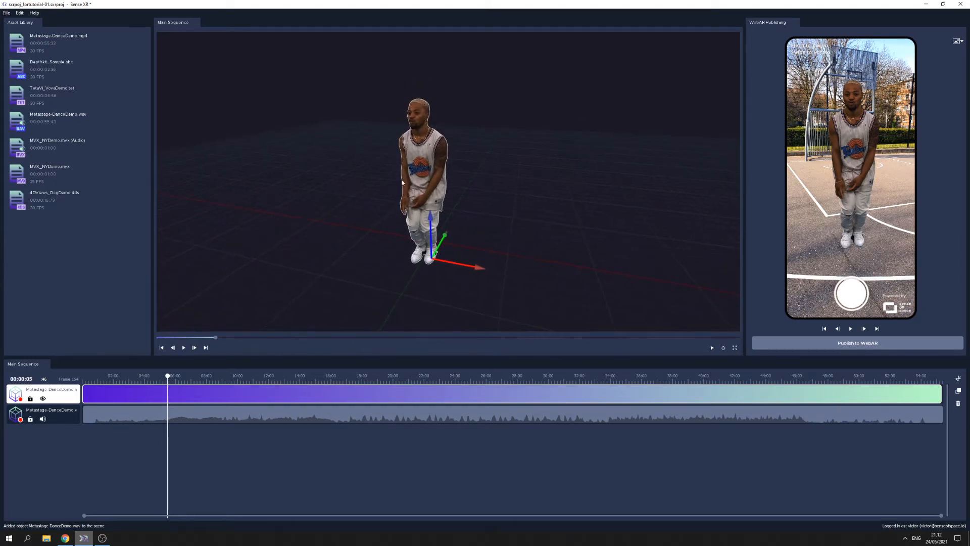
Step: Switch the WebAR preview background to the brick courtyard image and back to the basketball court
click(957, 41)
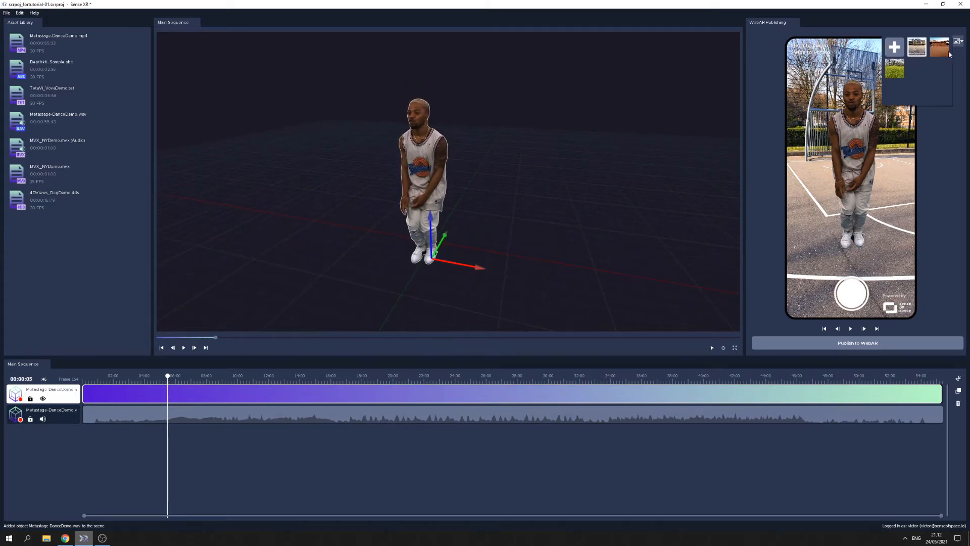
click(941, 53)
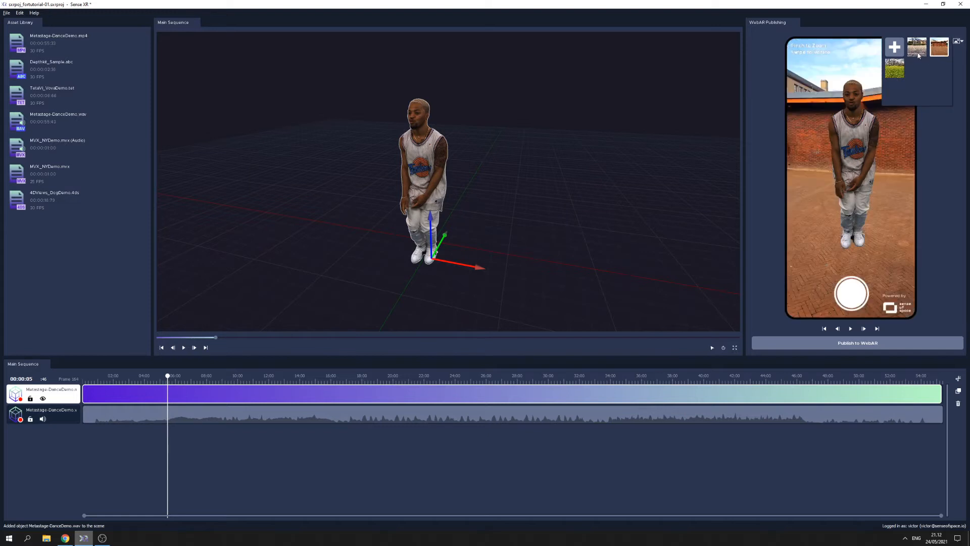
click(917, 49)
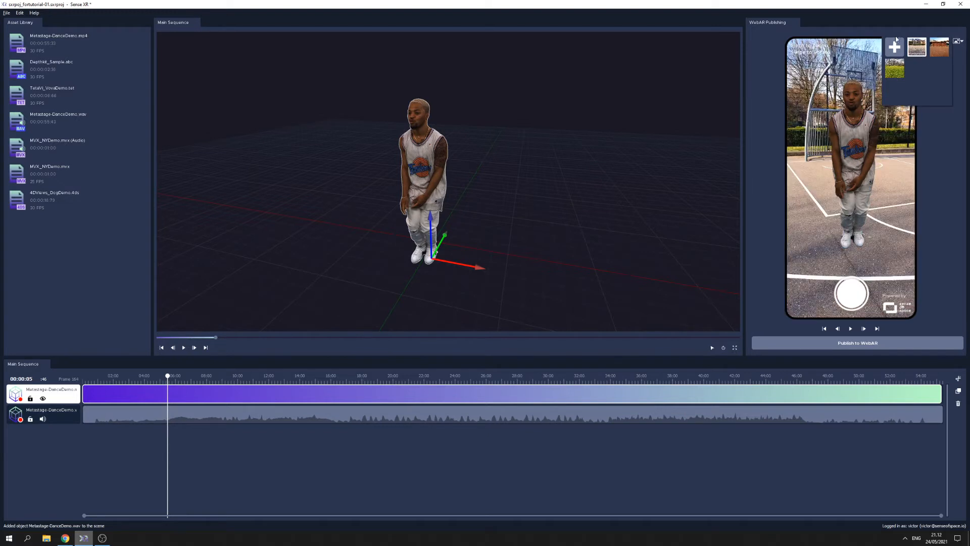
click(940, 155)
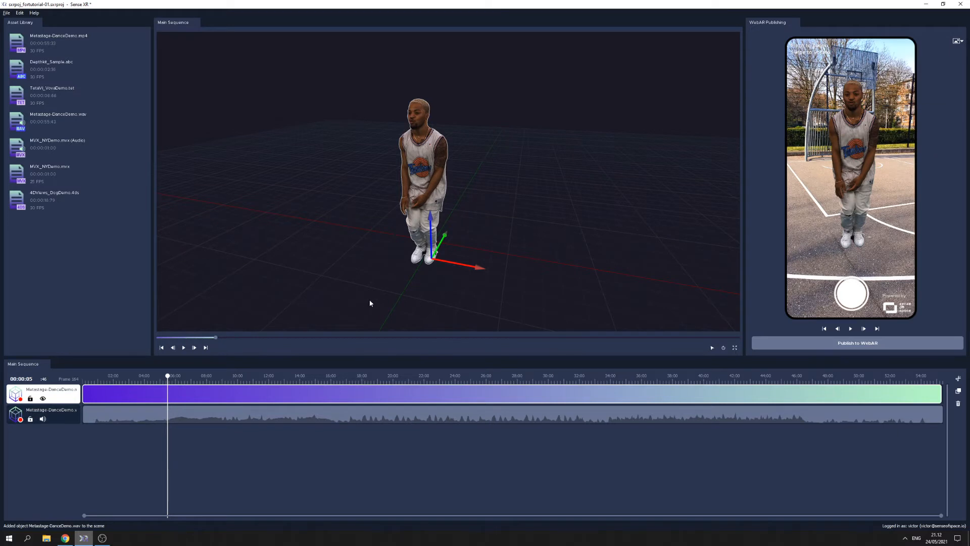
Step: Split the Metastage-DanceDemo hologram clip at the 10-second mark (00:00:10) of the timeline
click(184, 377)
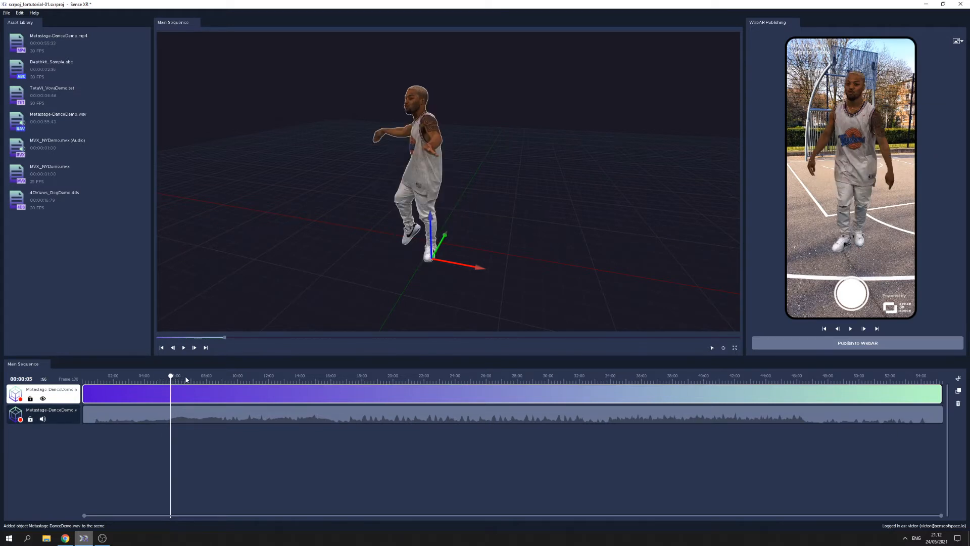
drag(195, 379, 206, 378)
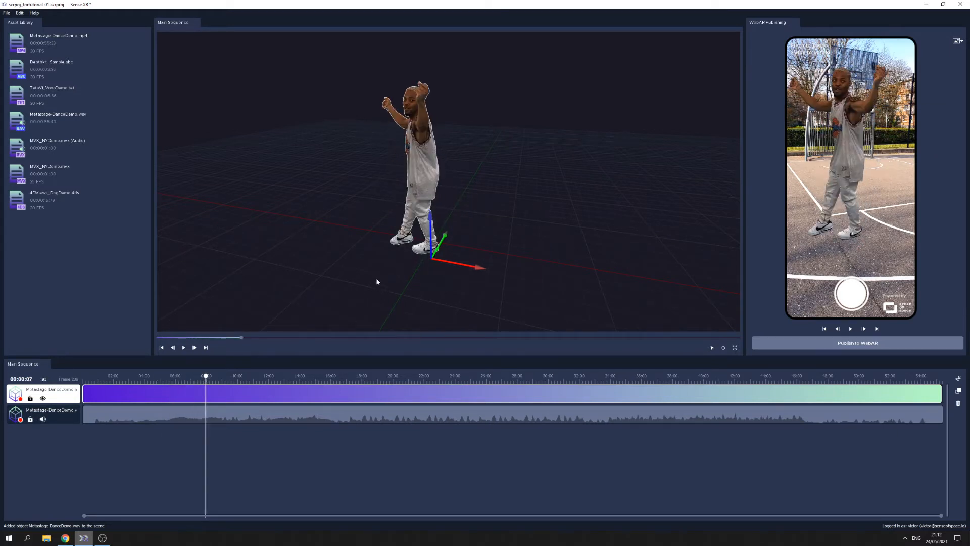
drag(377, 281, 519, 244)
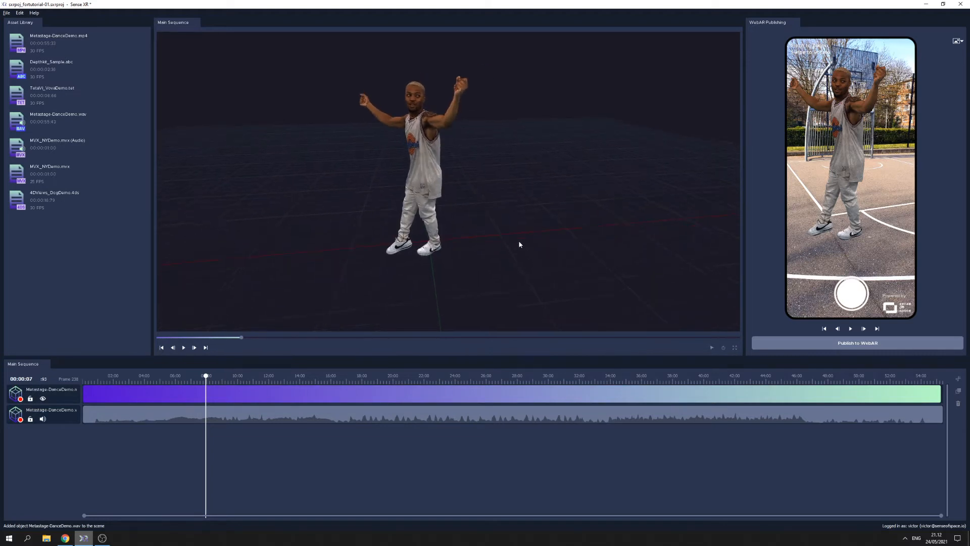
click(418, 171)
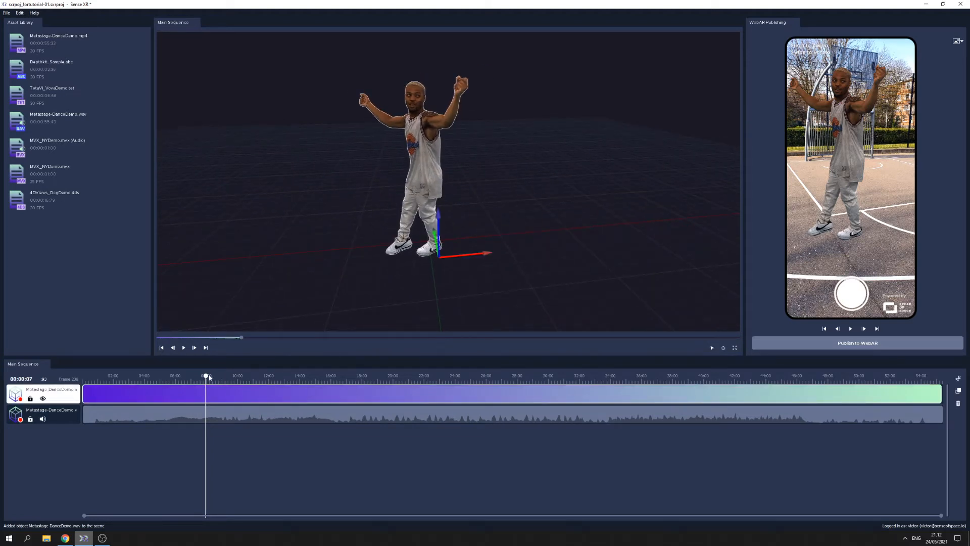
drag(206, 376, 237, 381)
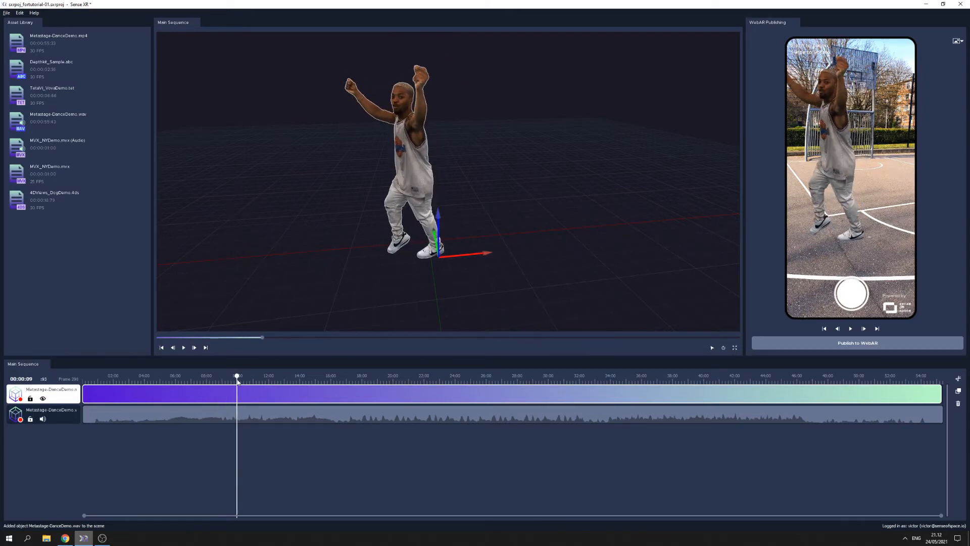
drag(238, 382, 239, 383)
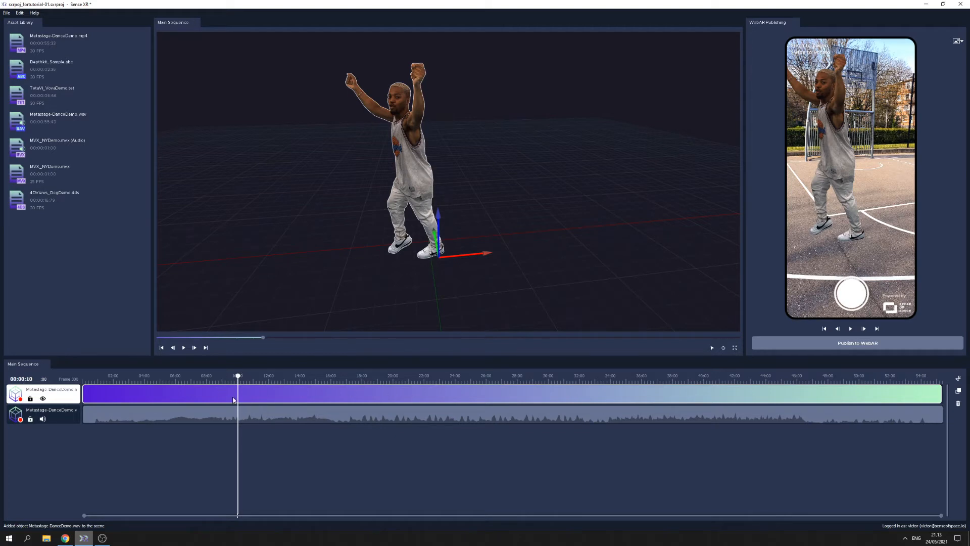
click(958, 378)
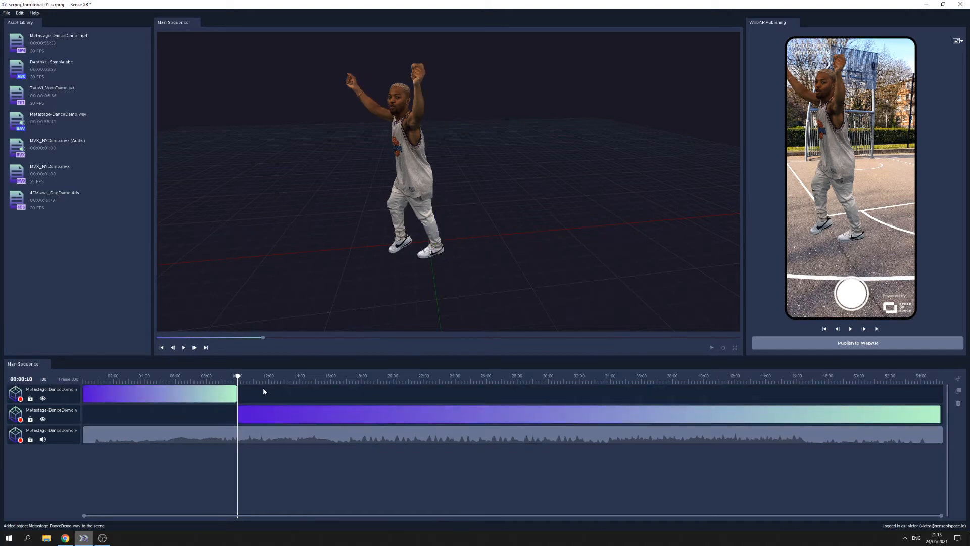
Step: Split the Metastage-DanceDemo.wav audio clip at the same 10-second mark
click(268, 422)
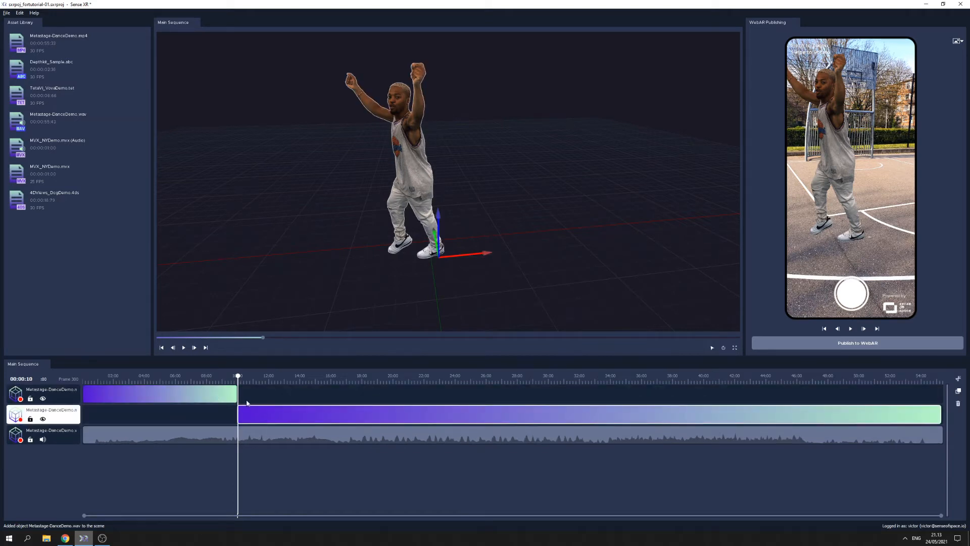
click(289, 440)
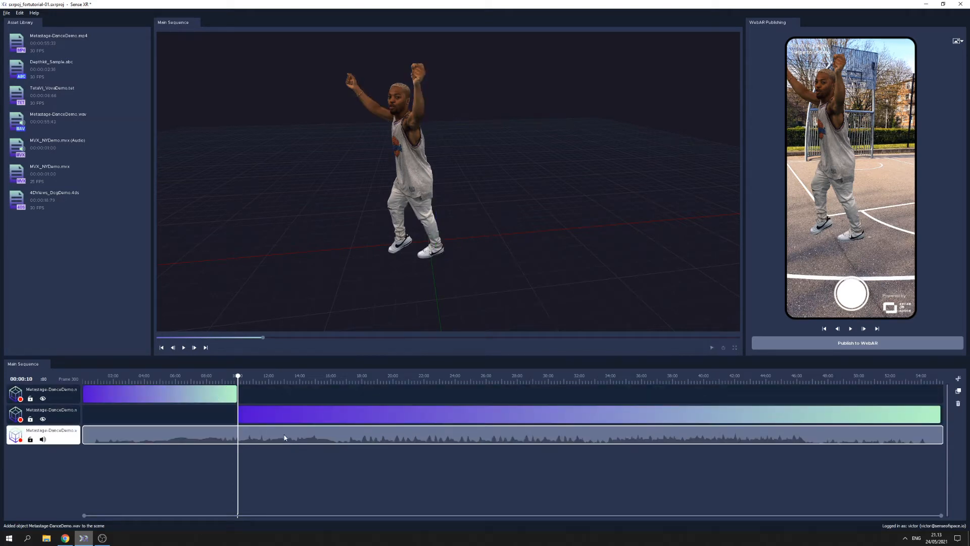
click(958, 379)
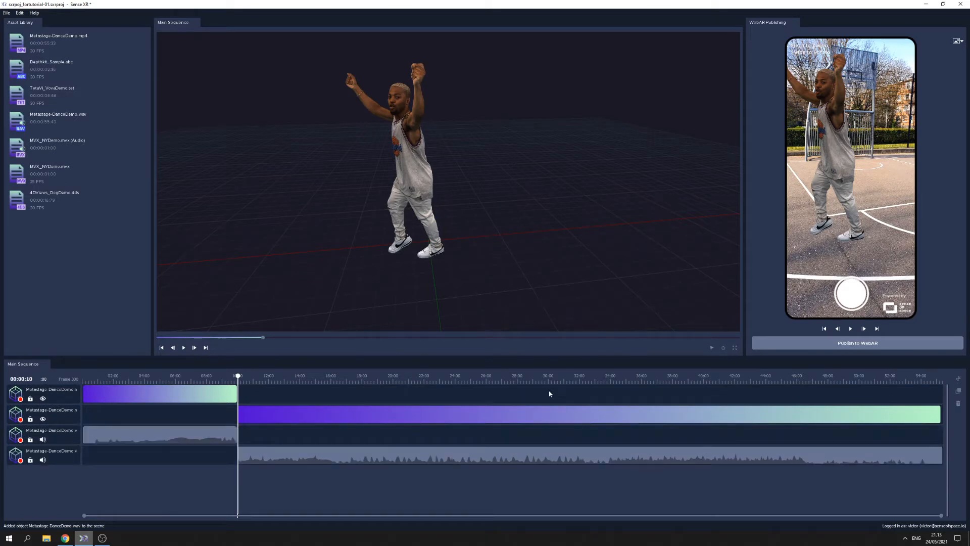
Step: Split the second part of the dancer hologram clip at about 39 seconds on the timeline
drag(545, 379, 693, 381)
click(717, 418)
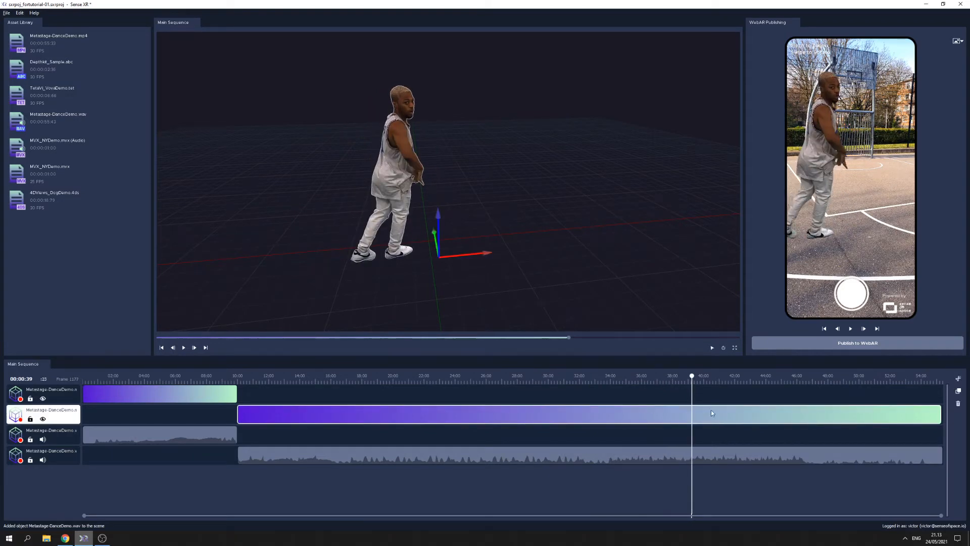
click(958, 378)
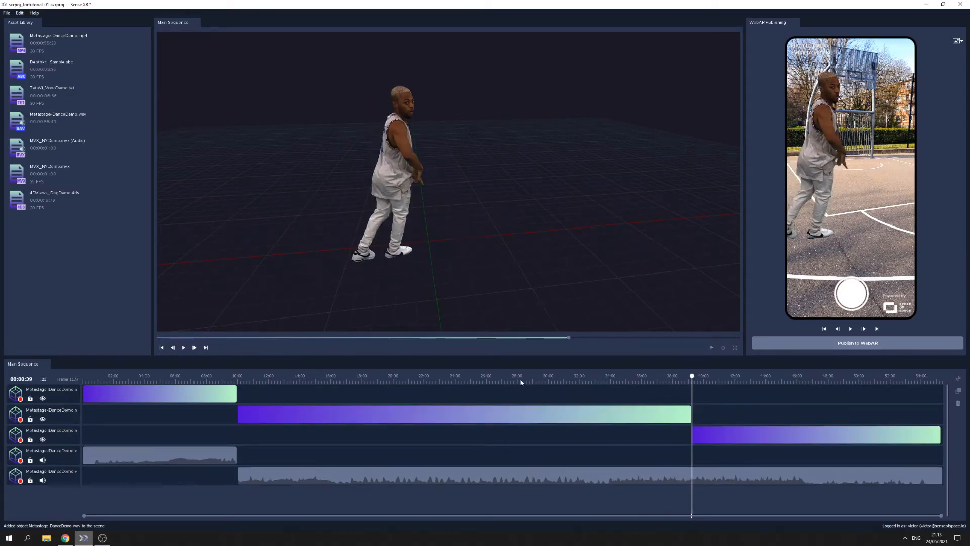
Step: Duplicate the middle dancer hologram clip and offset the original dancer along the red axis, beside its copy
click(481, 379)
click(668, 423)
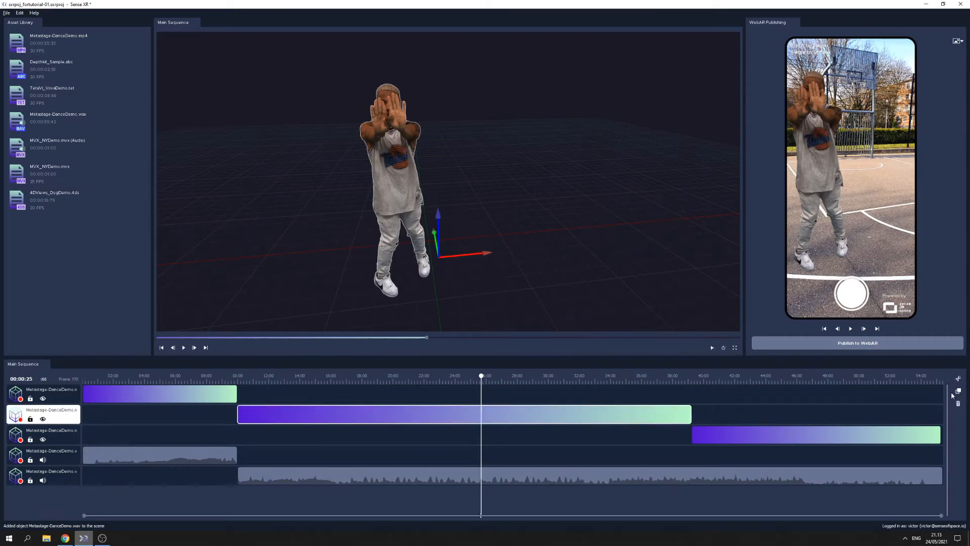
click(957, 390)
click(548, 415)
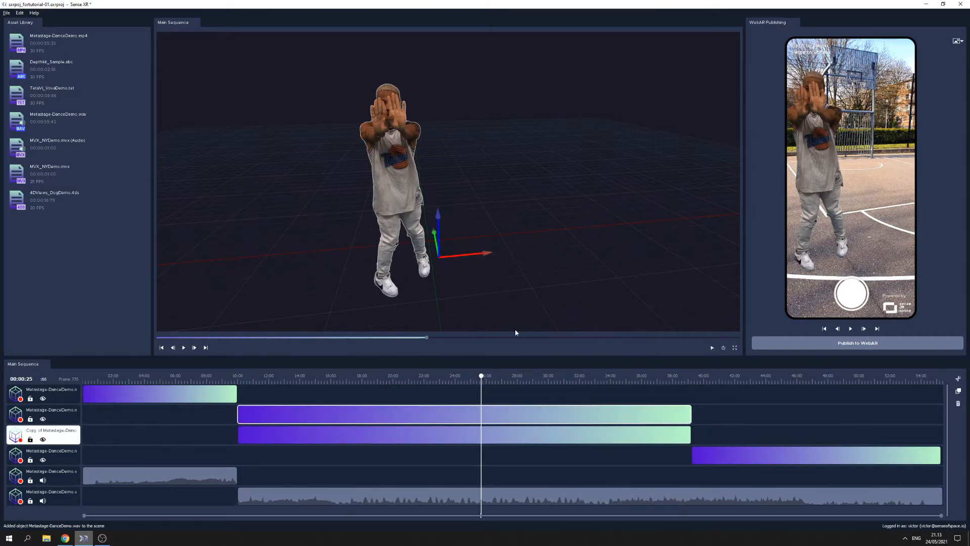
drag(485, 255, 582, 245)
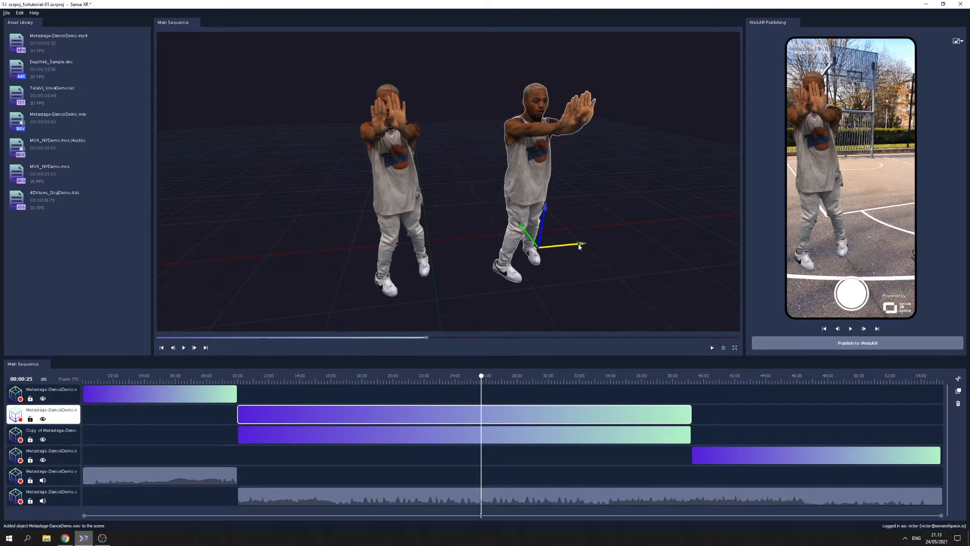
Step: Delete the offset original dancer clip, keeping only its copy in the scene
middle_drag(669, 227, 574, 237)
scroll(579, 235, down, 3)
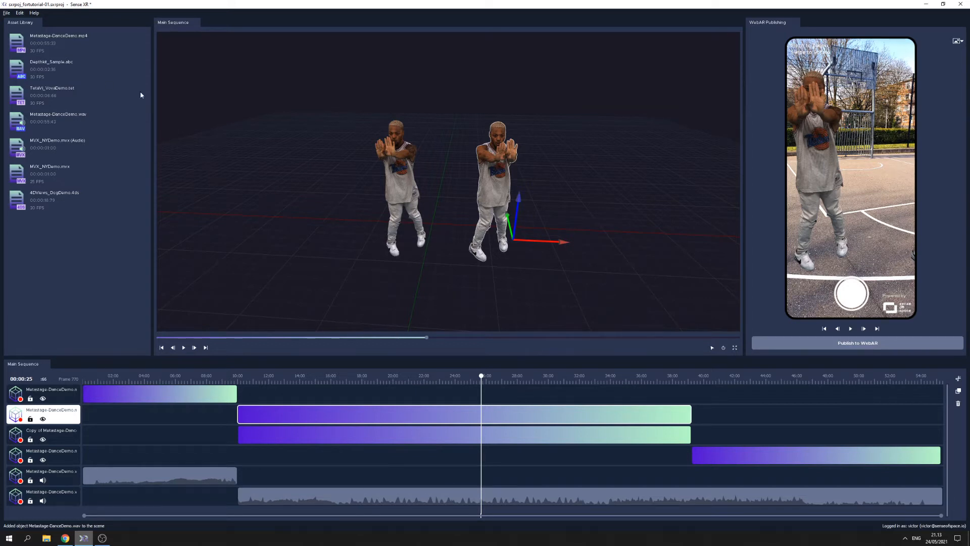
middle_drag(371, 267, 401, 262)
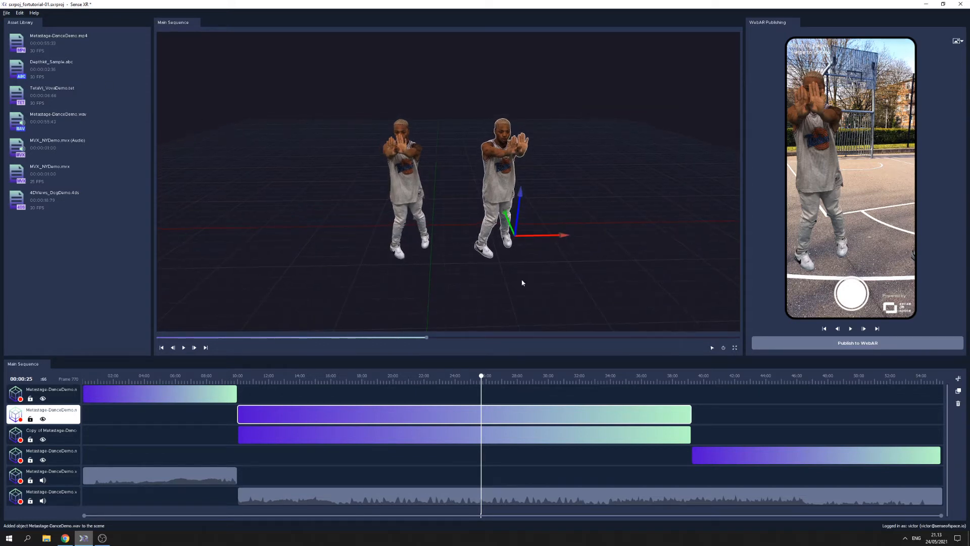
scroll(480, 255, up, 1)
middle_drag(466, 258, 497, 251)
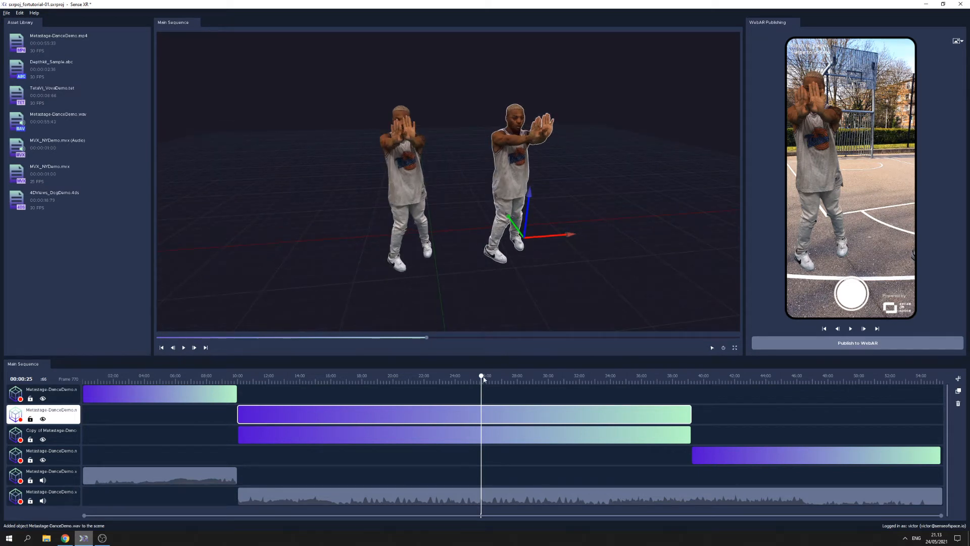
click(958, 403)
Step: Scrub the sequence to about 29 seconds, inspect the dancer from another angle, and select the copied middle hologram clip
drag(482, 376, 515, 376)
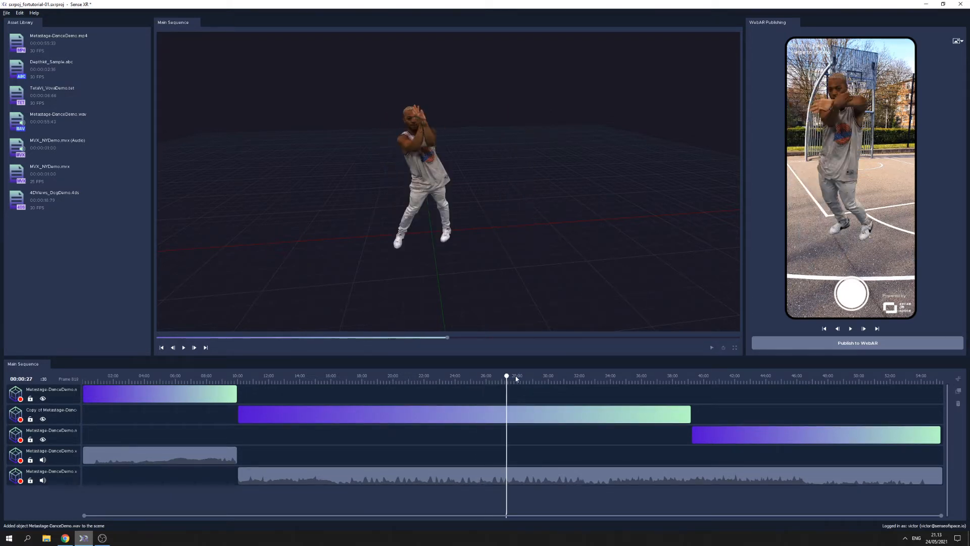
click(549, 421)
click(558, 480)
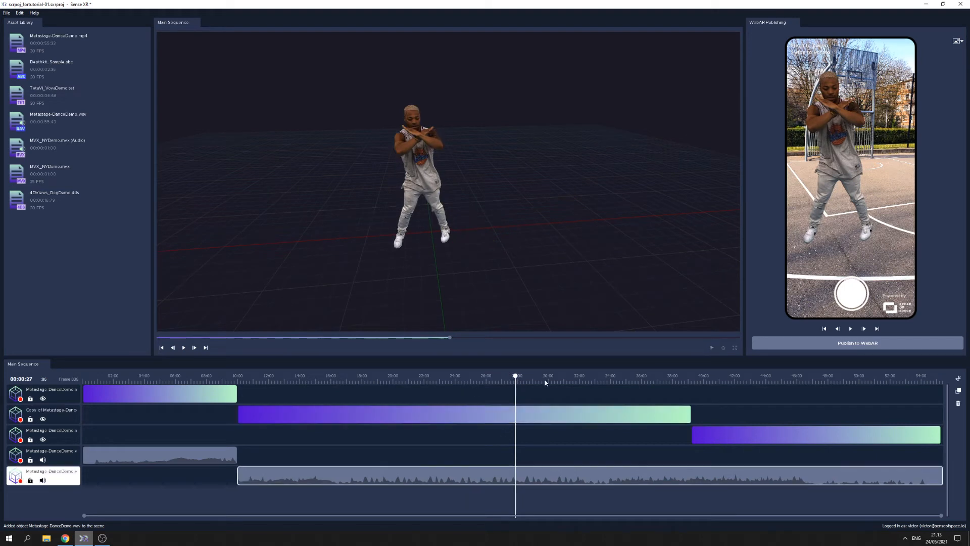
click(537, 377)
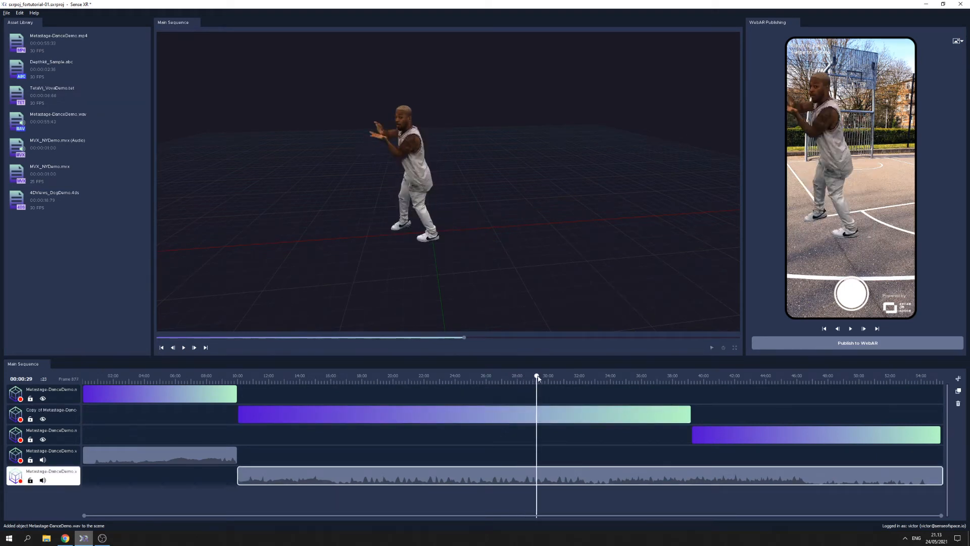
middle_drag(488, 199, 583, 190)
scroll(557, 205, up, 2)
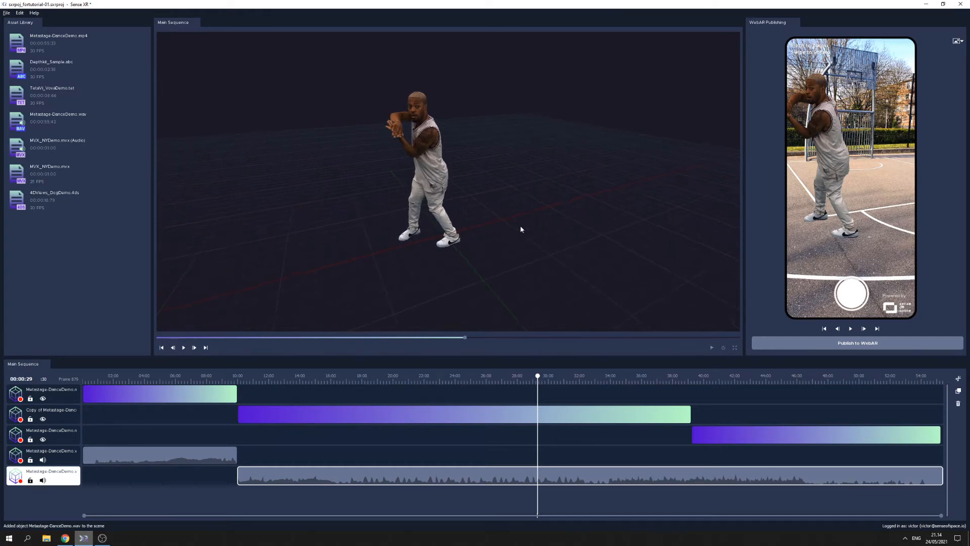
click(431, 156)
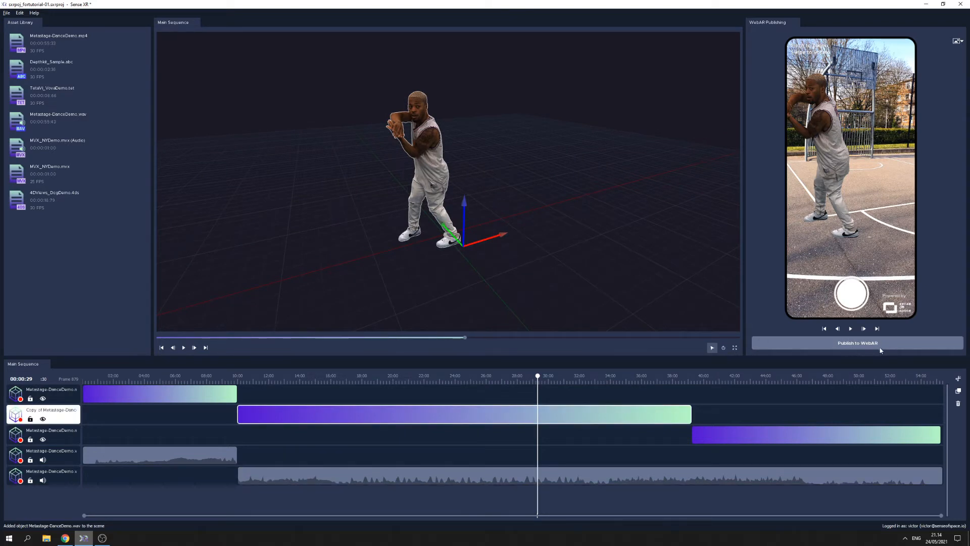
Step: Publish the sequence to WebAR with the hologram name "metastage-timdemo" and the Made By text "Hologram by Metastage"
click(835, 346)
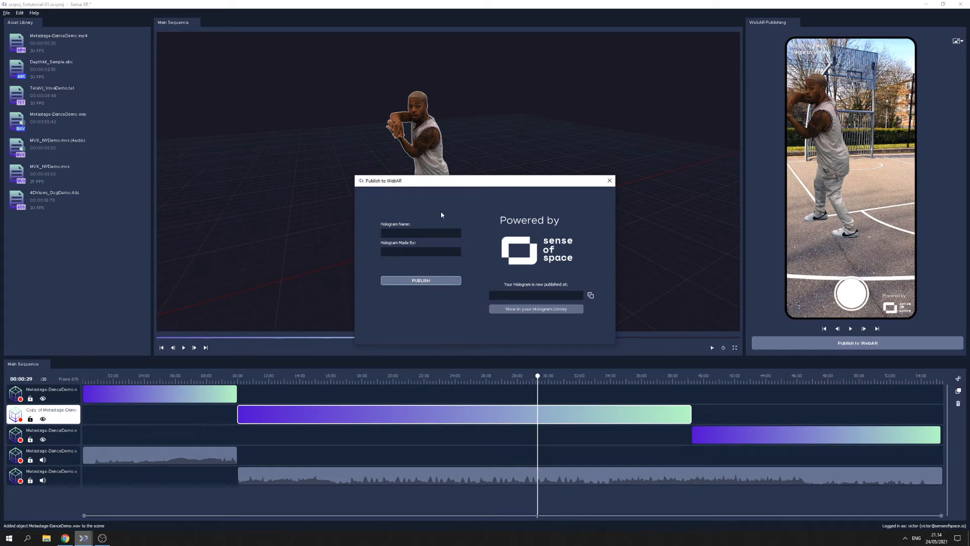
text(metastage-timdem)
text(ologram)
click(440, 282)
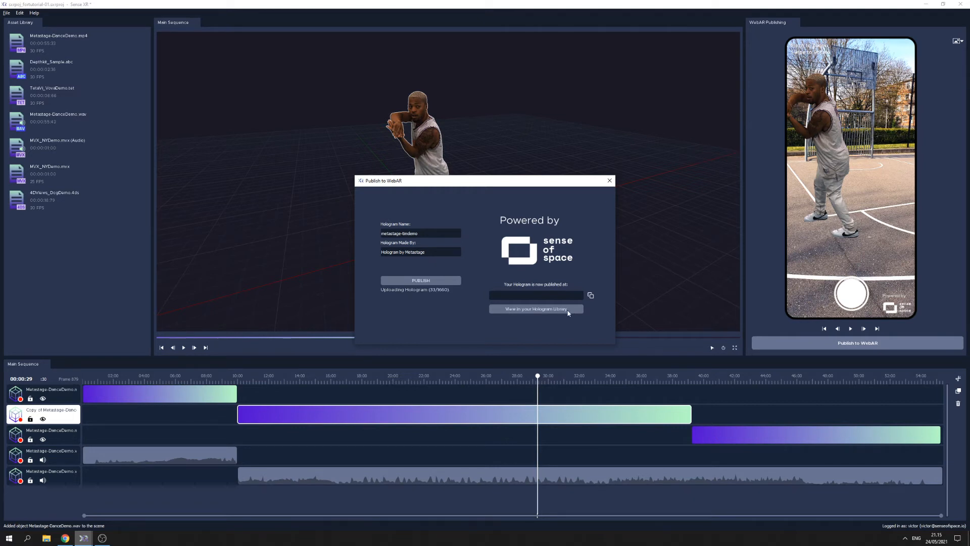
Step: Close the WebAR publishing dialog, switch to Chrome and open the Sense of Space account's Hologram Library
click(610, 182)
click(65, 537)
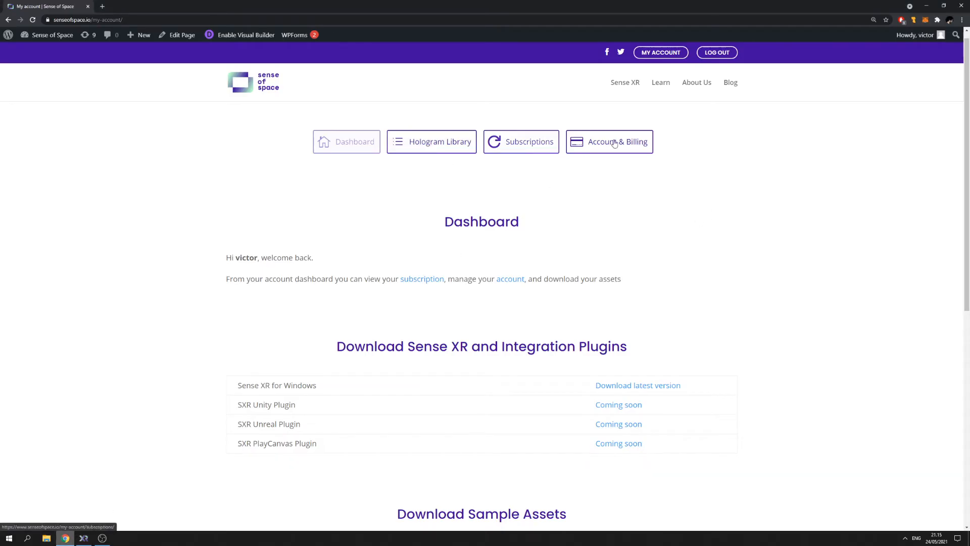
click(450, 145)
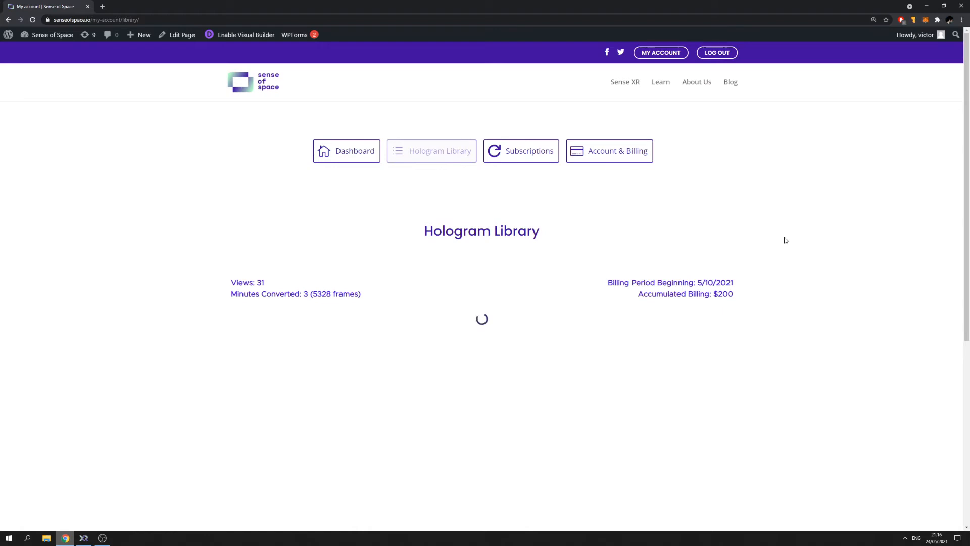
Step: Look through the Hologram Library's published holograms, with their QR codes, permanent links and usage figures
scroll(800, 246, down, 1)
scroll(800, 246, down, 2)
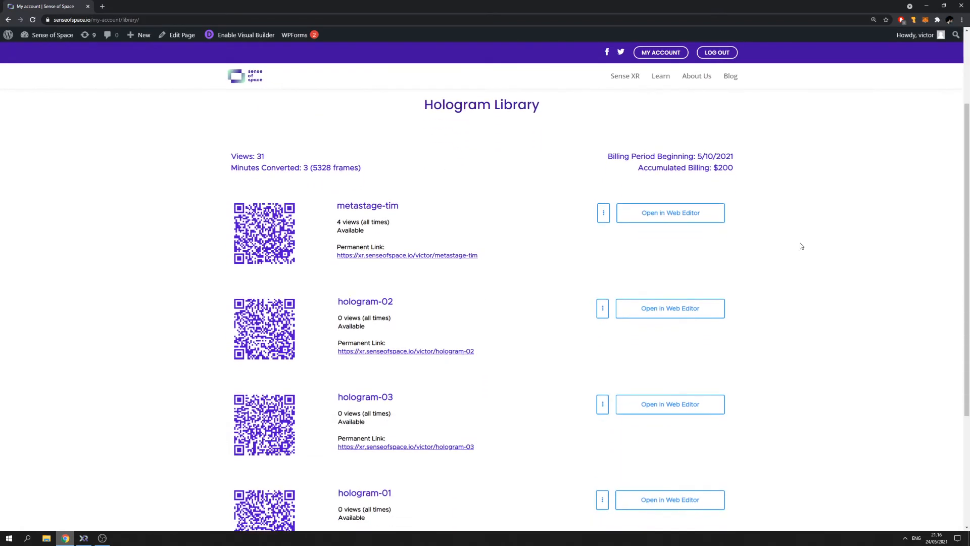
scroll(514, 218, down, 1)
scroll(515, 218, up, 3)
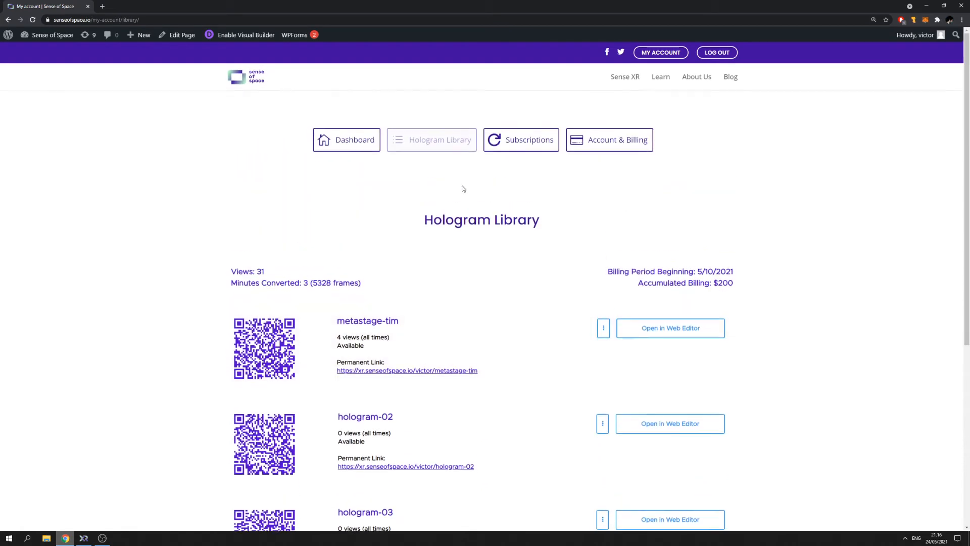
scroll(535, 234, down, 1)
scroll(535, 233, down, 2)
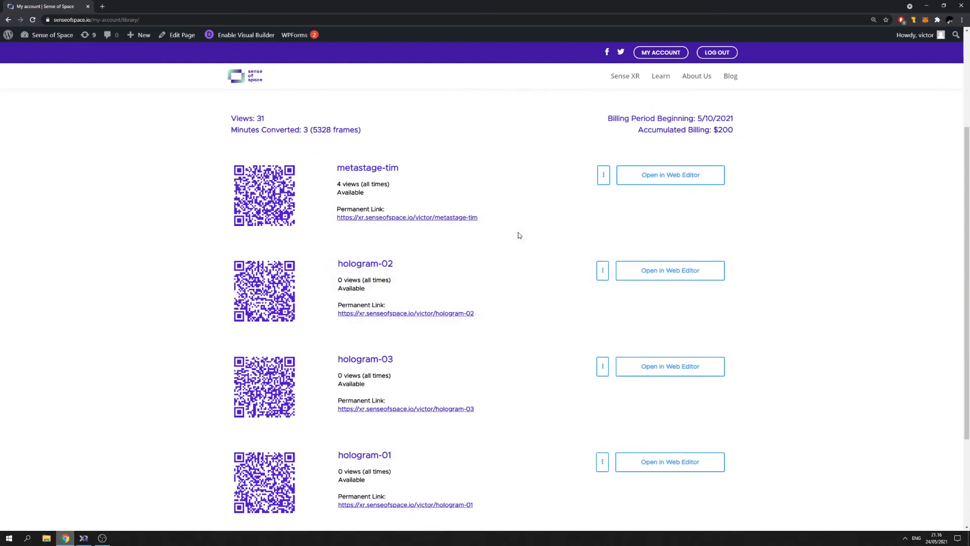
scroll(517, 191, down, 1)
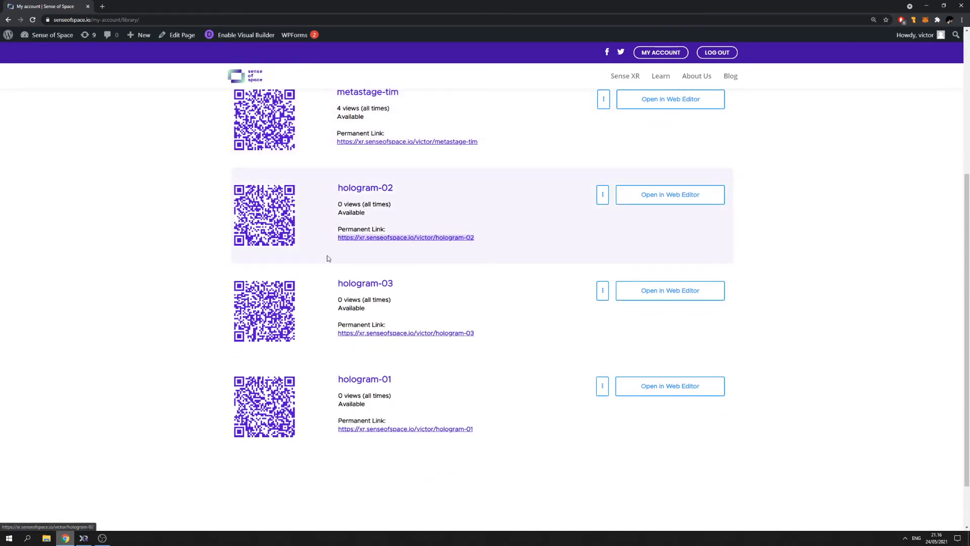
scroll(535, 336, down, 1)
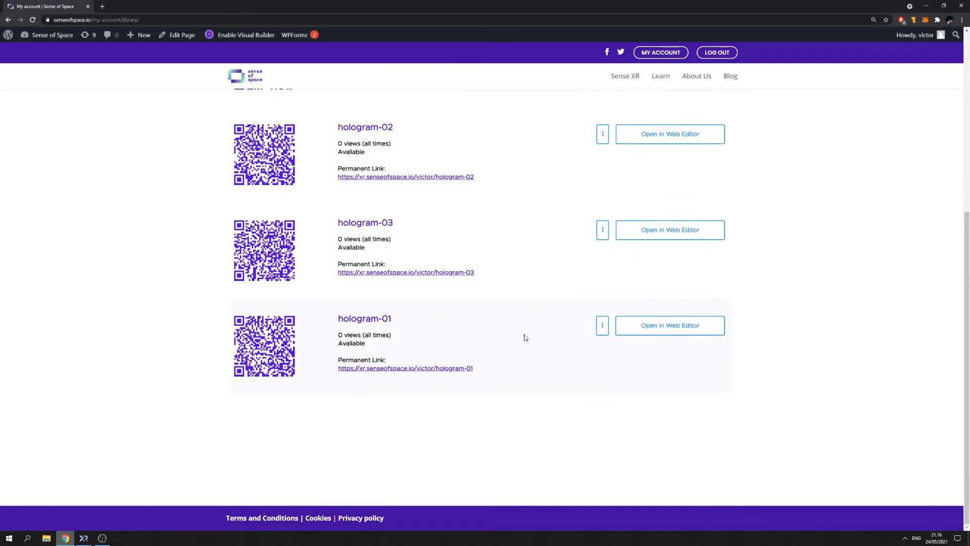
scroll(524, 336, up, 4)
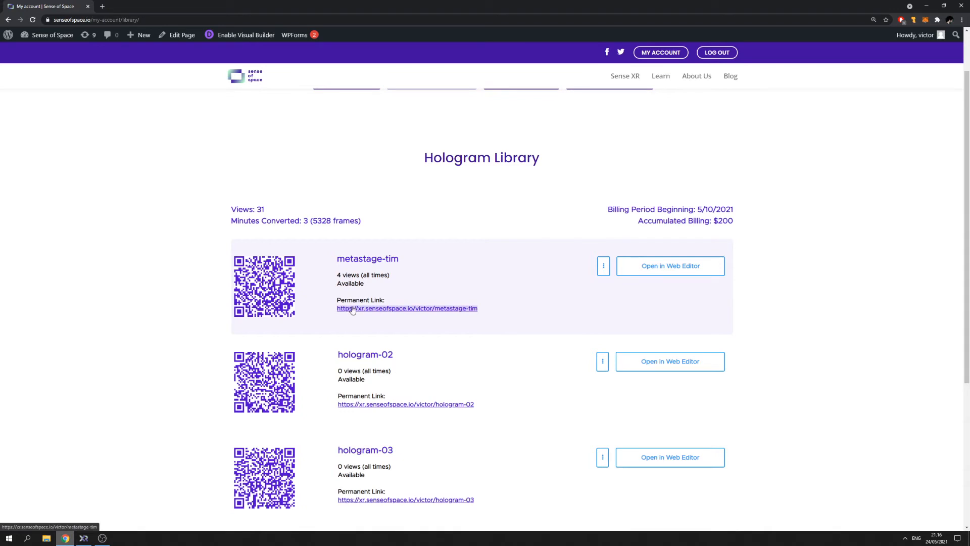
Step: View the saving and copying options for the metastage-tim QR code image and permanent link, and dismiss them
right_click(260, 272)
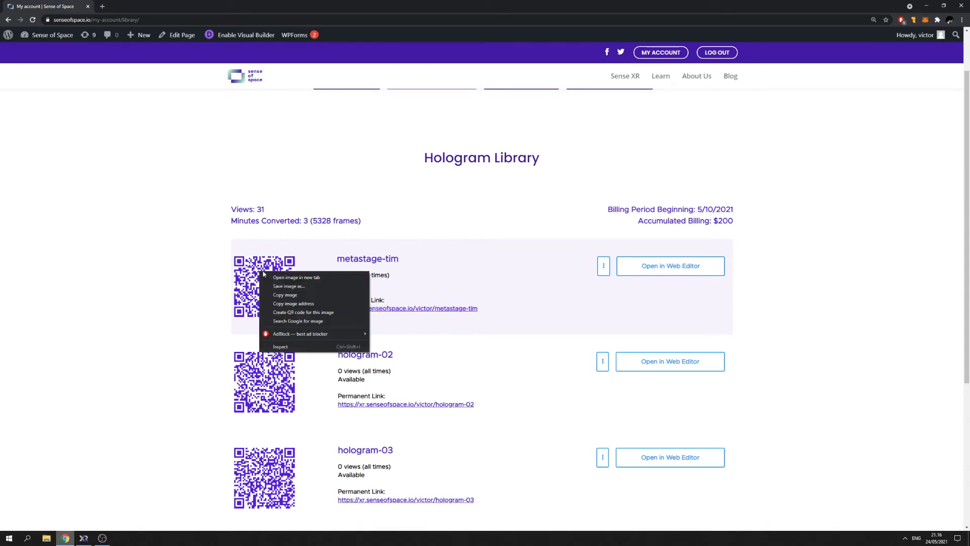
right_click(469, 310)
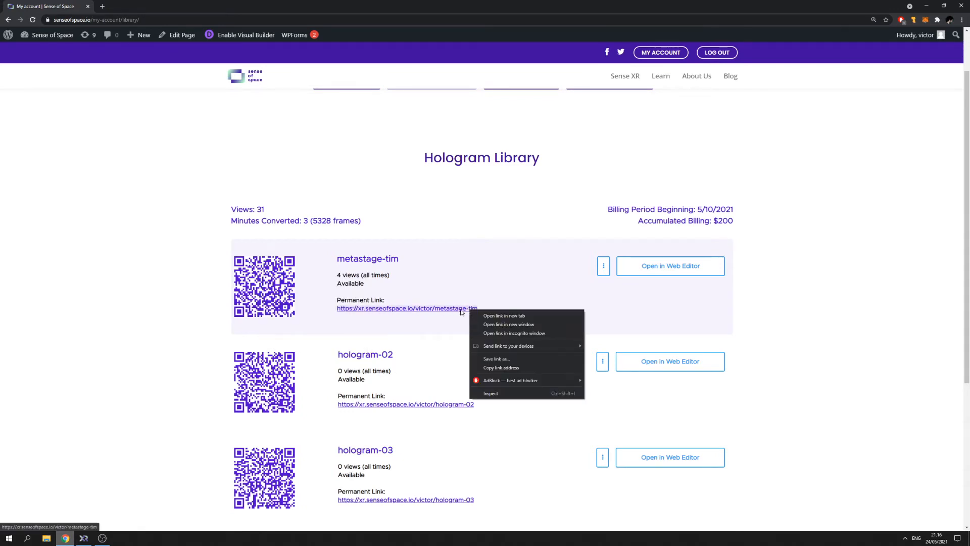
click(817, 284)
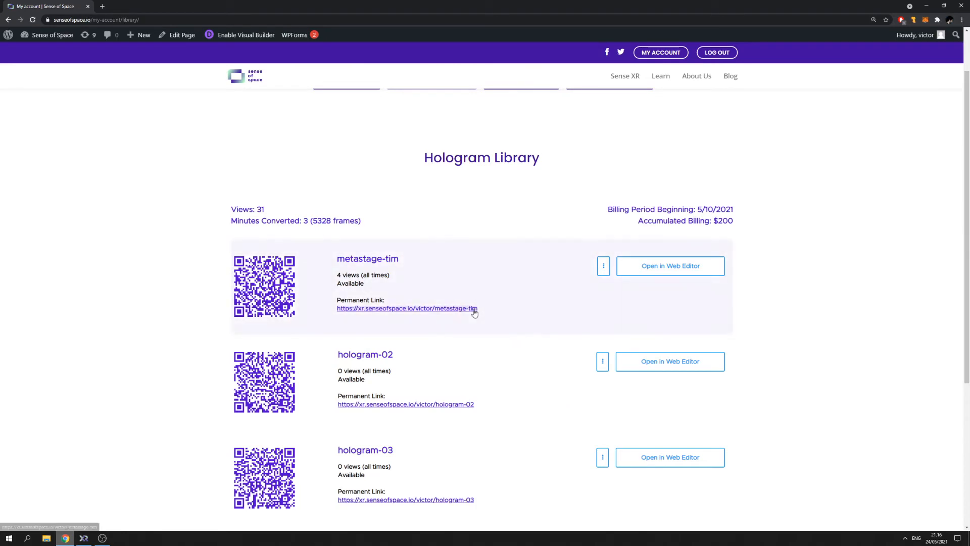
Step: Open the metastage-tim hologram from its permanent link, and show and dismiss its AR QR code
scroll(475, 312, down, 5)
scroll(493, 319, up, 4)
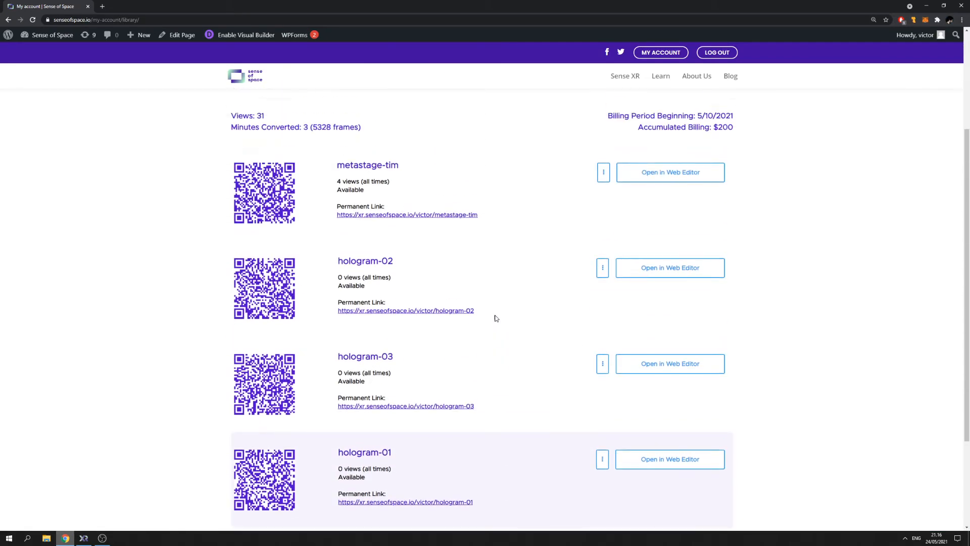
click(427, 271)
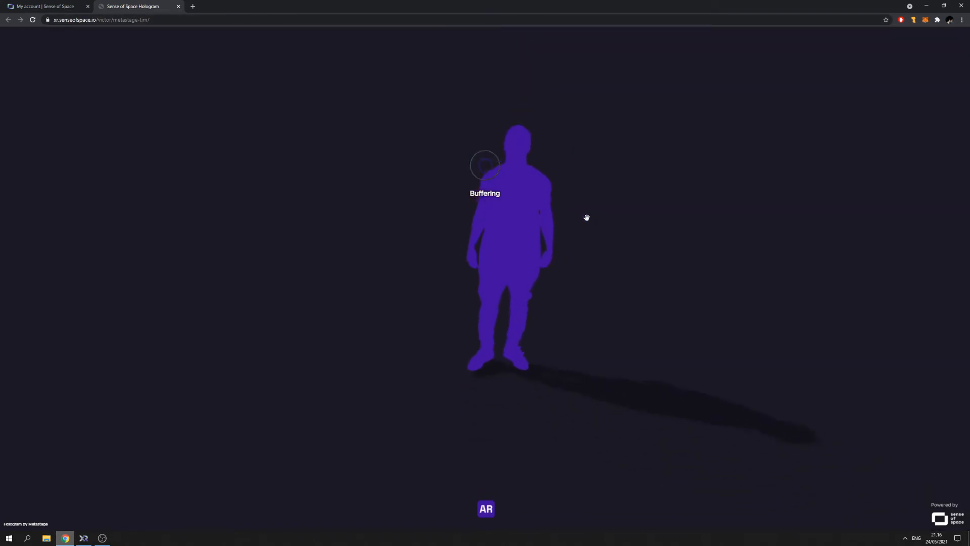
click(486, 510)
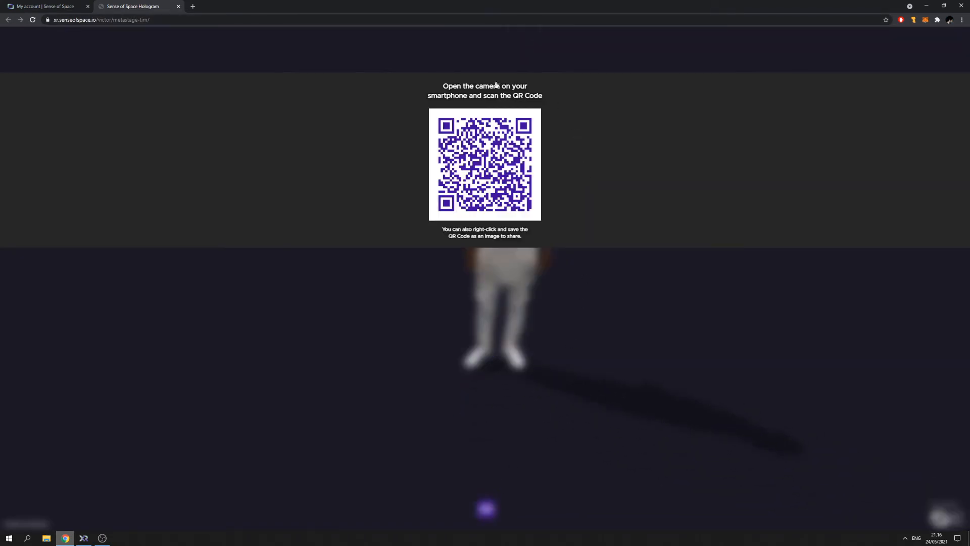
click(628, 347)
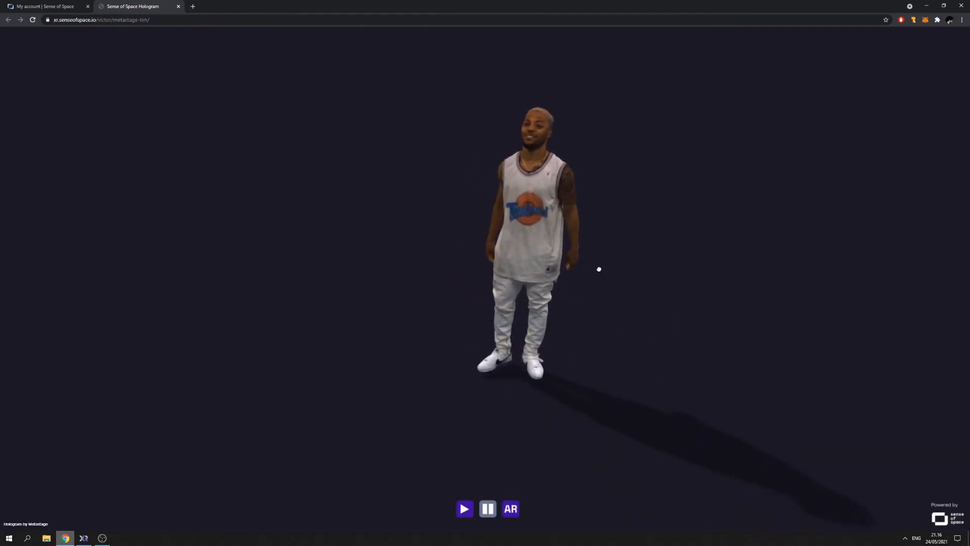
Step: Play the metastage-tim hologram, mute the site's sound and orbit around the dancer
click(465, 510)
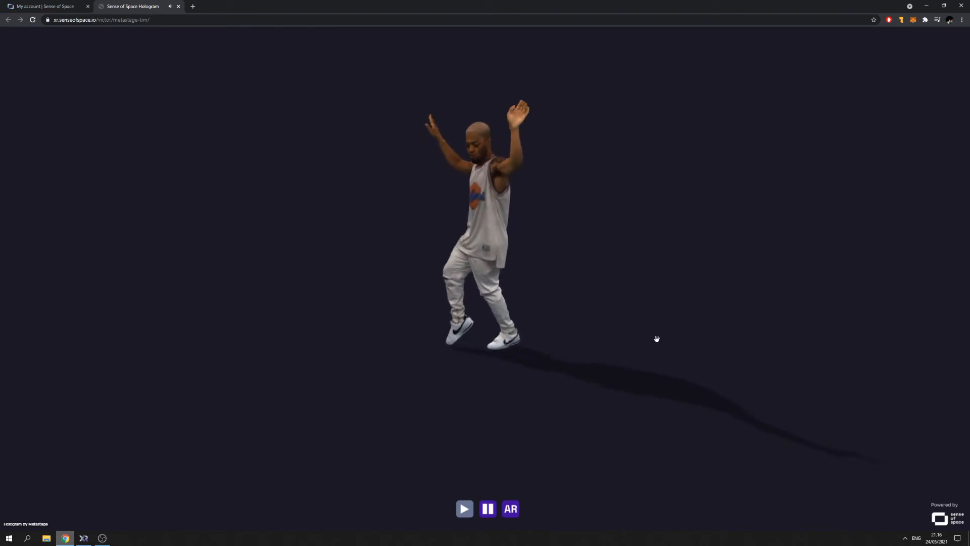
right_click(147, 11)
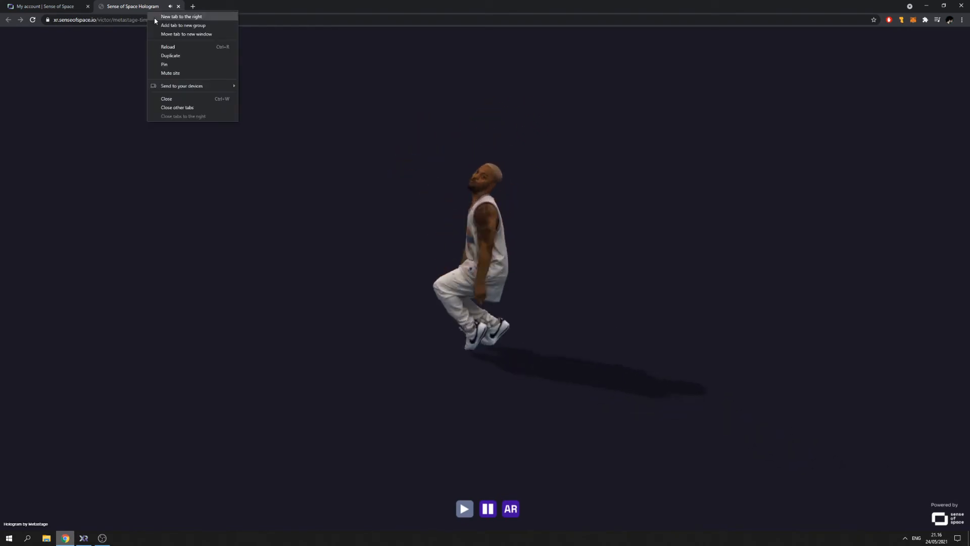
click(175, 75)
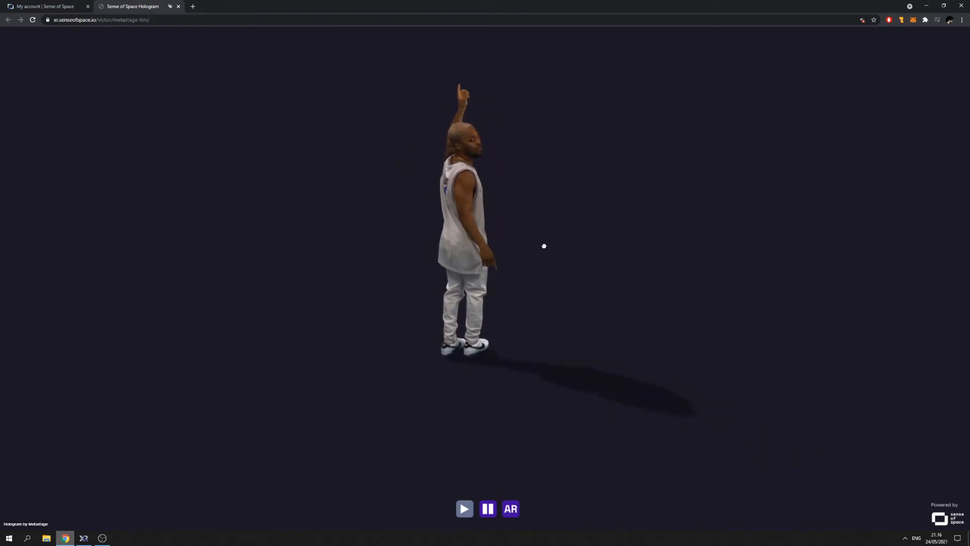
drag(544, 245, 506, 252)
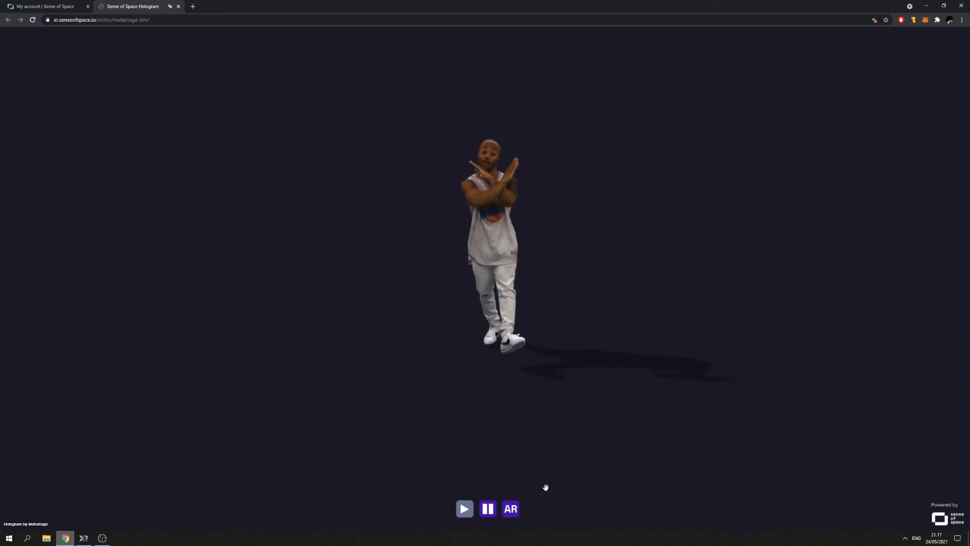
Step: Bring up the smartphone QR code during playback, dismiss it and pause the hologram
click(510, 509)
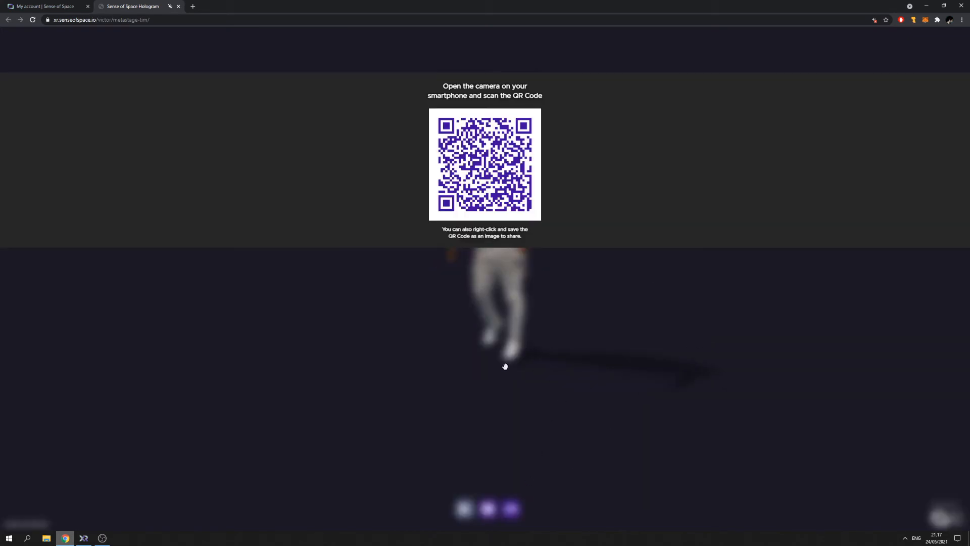
click(640, 326)
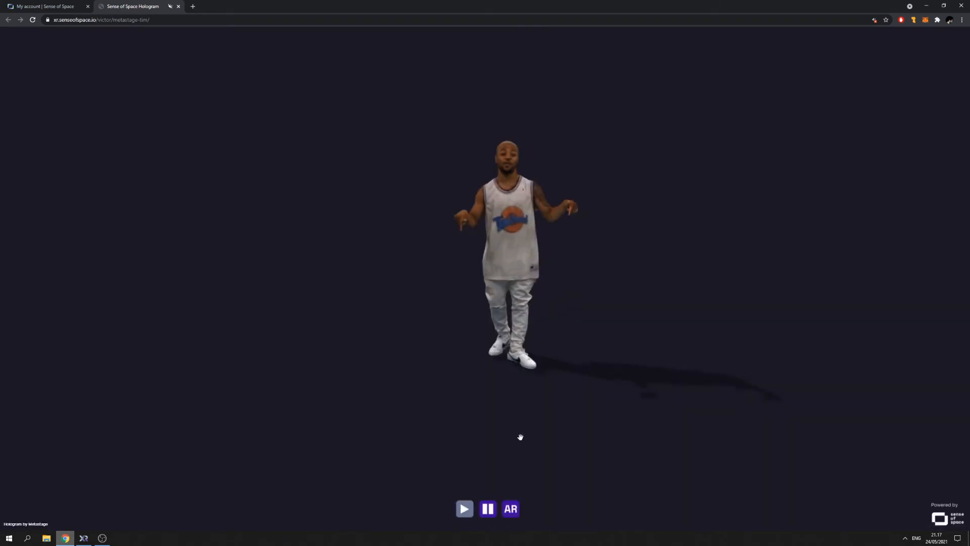
click(488, 509)
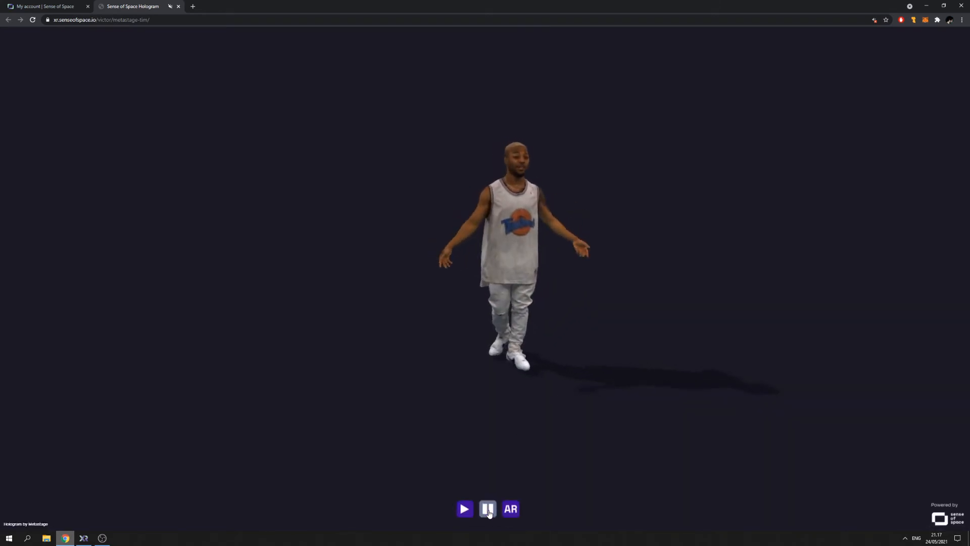
Step: Open metastage-tim from the Hologram Library in the Web Editor and load its index.html file
click(52, 5)
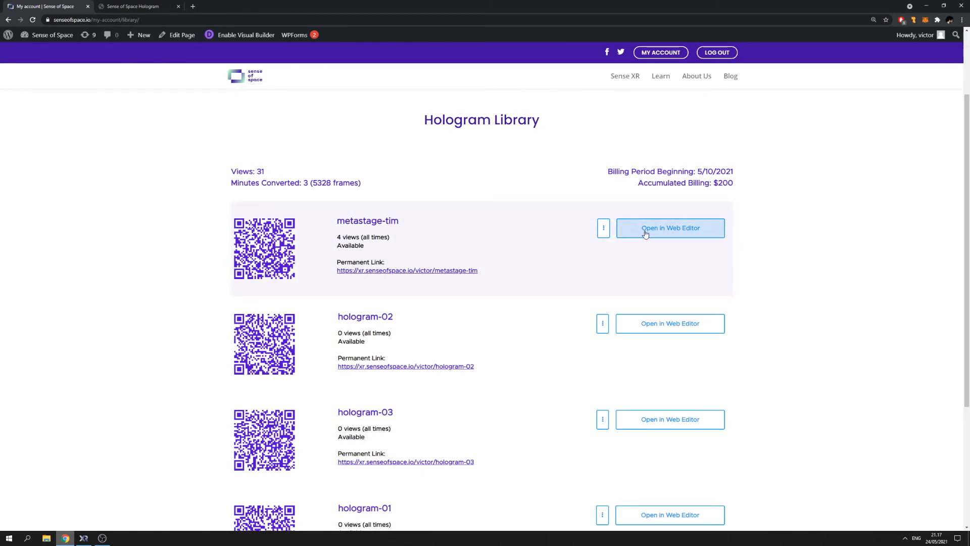
click(630, 232)
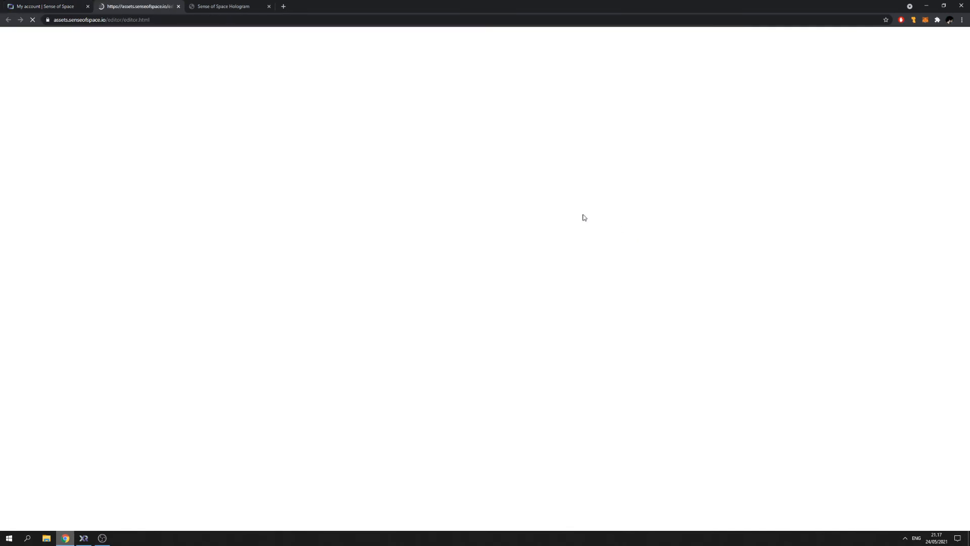
drag(112, 125, 151, 126)
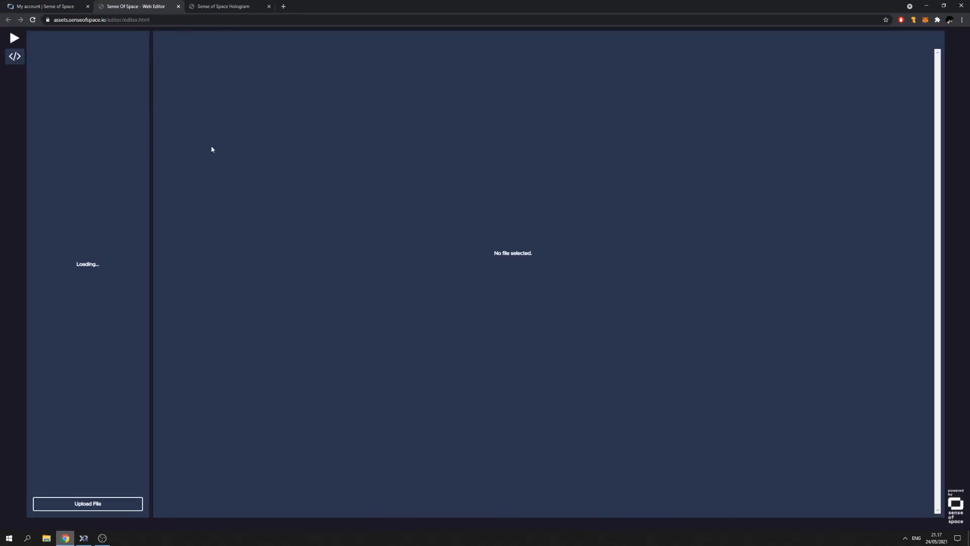
click(36, 38)
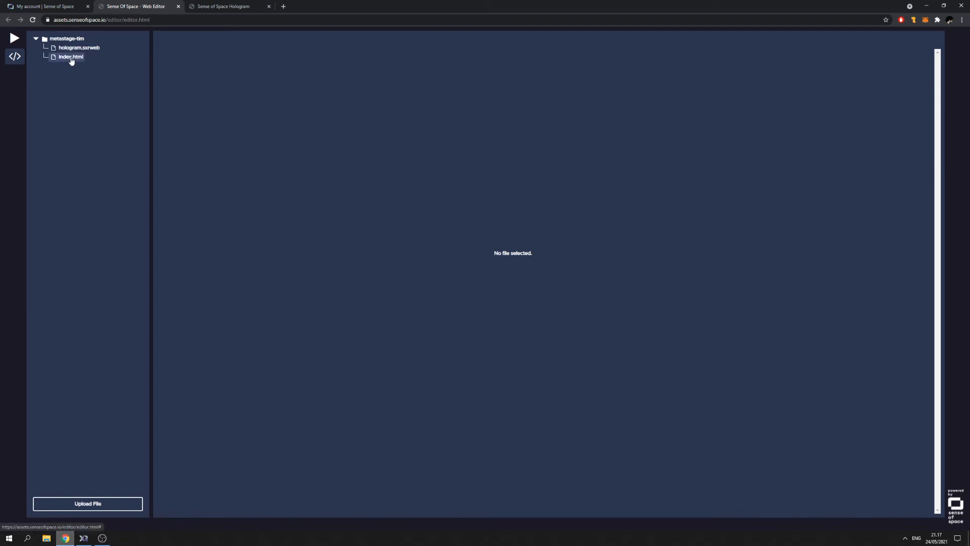
click(71, 57)
Step: Check the published metastage-tim page and hologram-02's permanent link in the Hologram Library against the hologram1 entity line in index.html
click(224, 6)
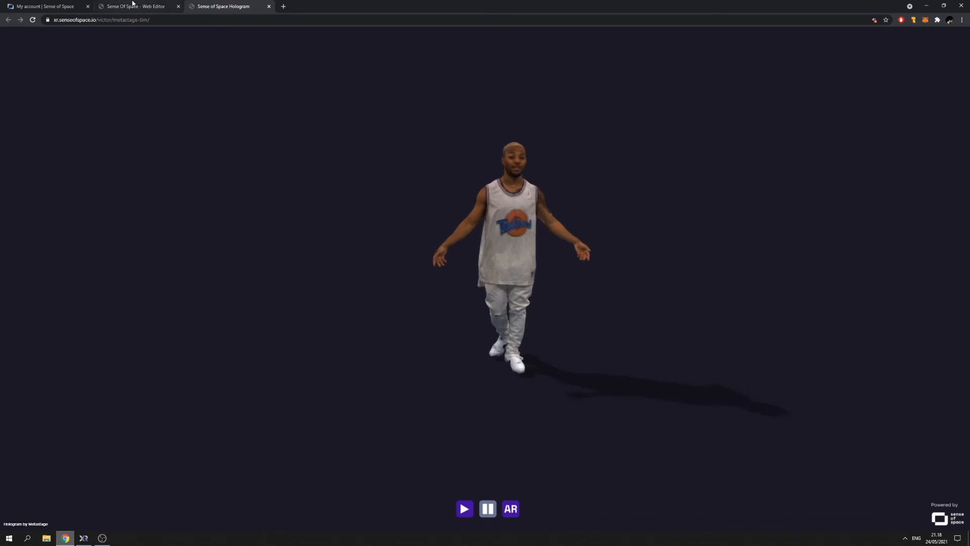
click(130, 6)
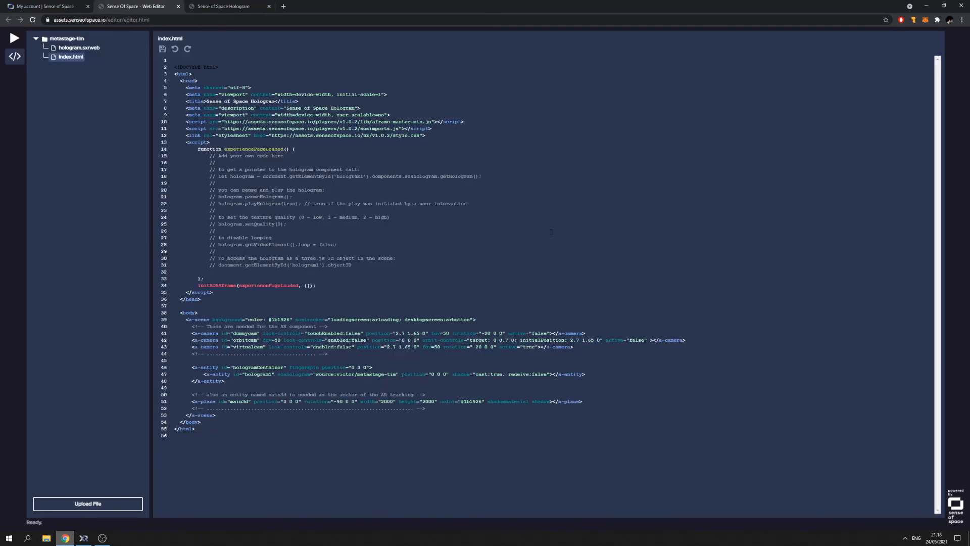
click(608, 374)
click(45, 6)
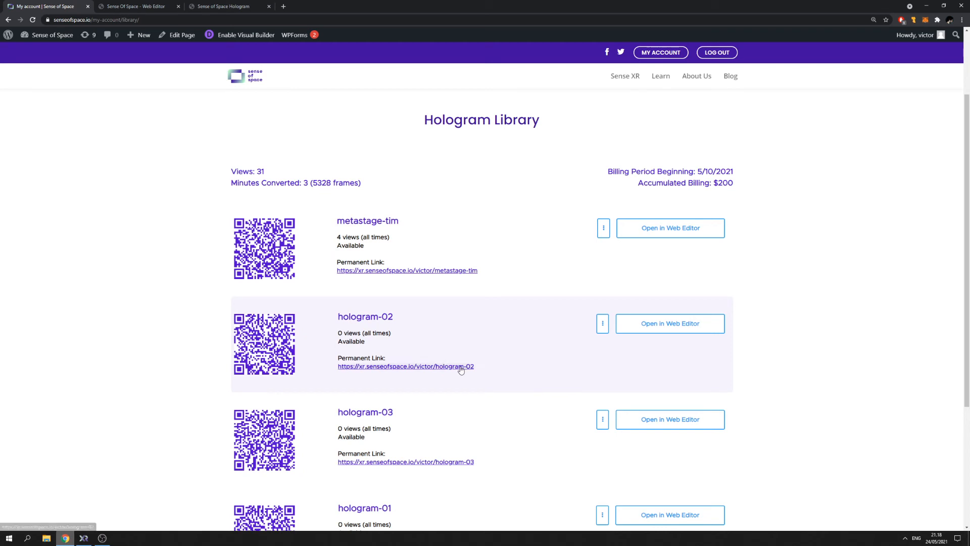
click(152, 7)
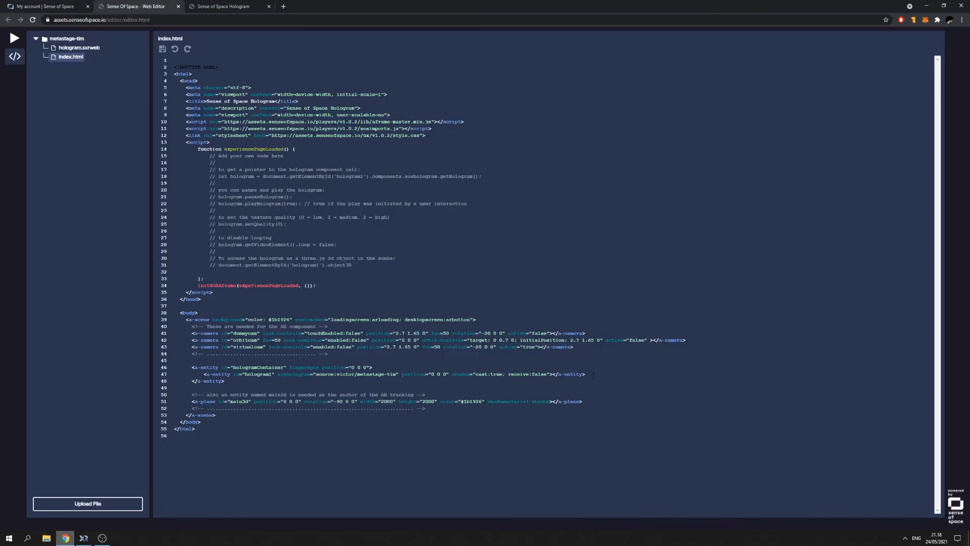
Step: Duplicate the hologram1 a-entity line below the original, inside the hologramContainer entity, with a blank line between them
drag(586, 374, 204, 373)
key(ctrl+c)
key(Return)
key(Return)
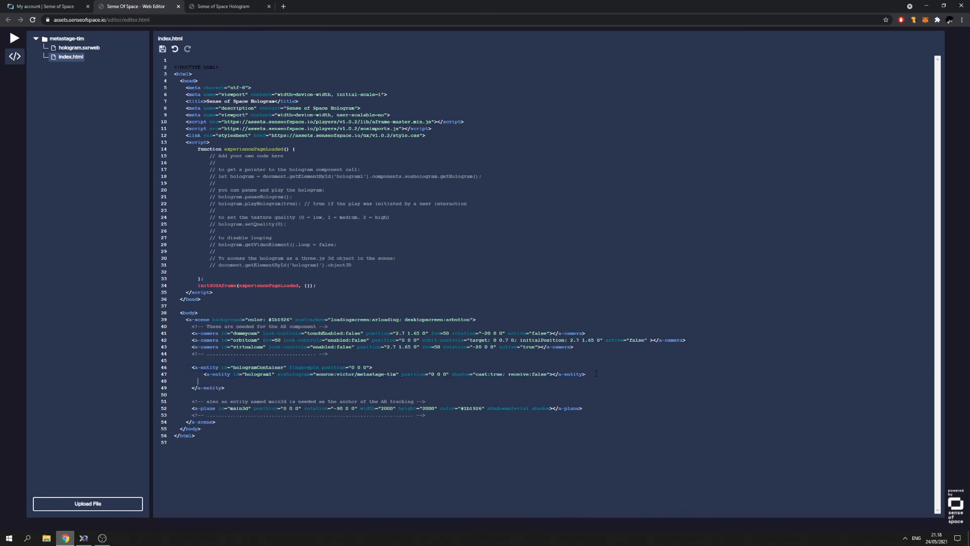
key(ctrl+v)
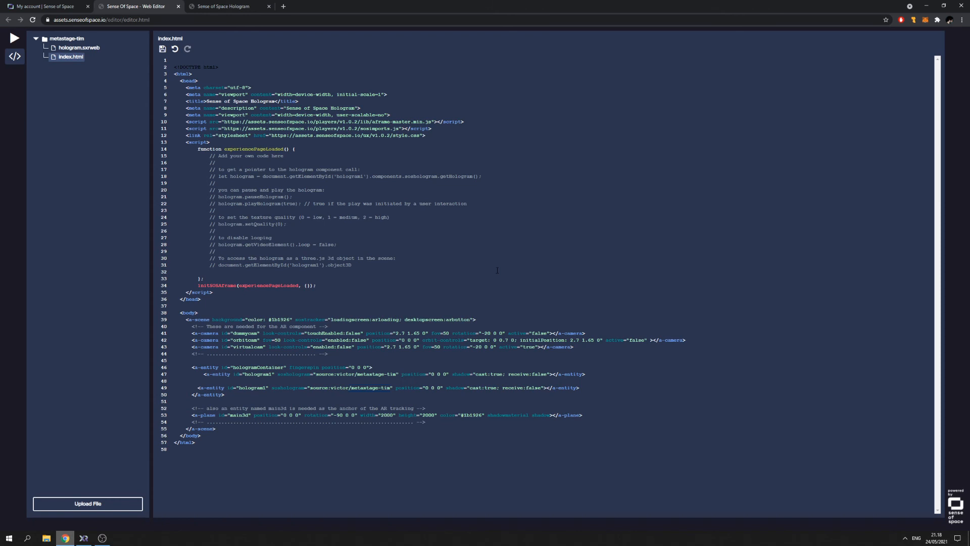
Step: Replace metastage-tim with hologram-02 in the duplicated entity's source path, keeping the slash after the account name
key(BackSpace)
key(BackSpace)
key(BackSpace)
key(BackSpace)
key(BackSpace)
key(BackSpace)
key(BackSpace)
key(BackSpace)
key(BackSpace)
key(BackSpace)
key(BackSpace)
key(BackSpace)
key(BackSpace)
key(BackSpace)
text(hologram-02)
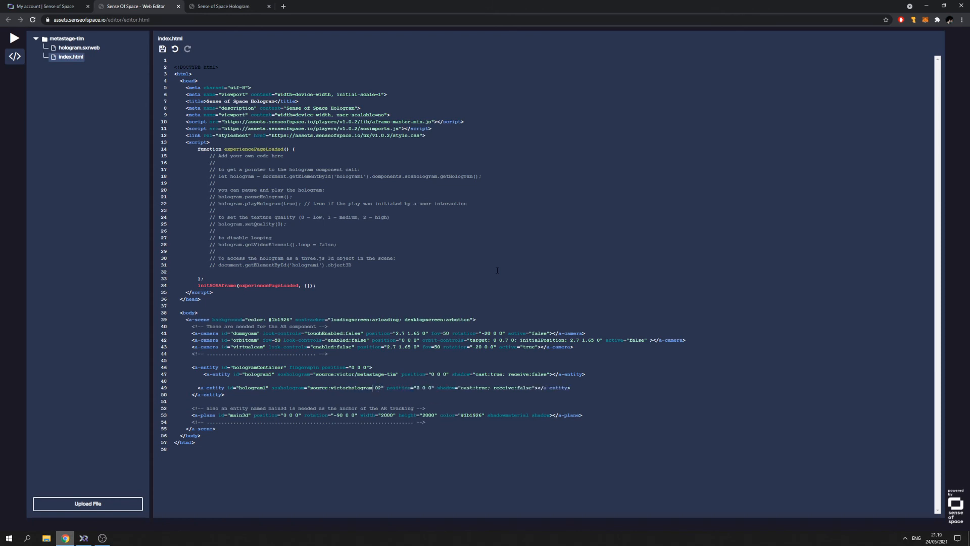
text(/)
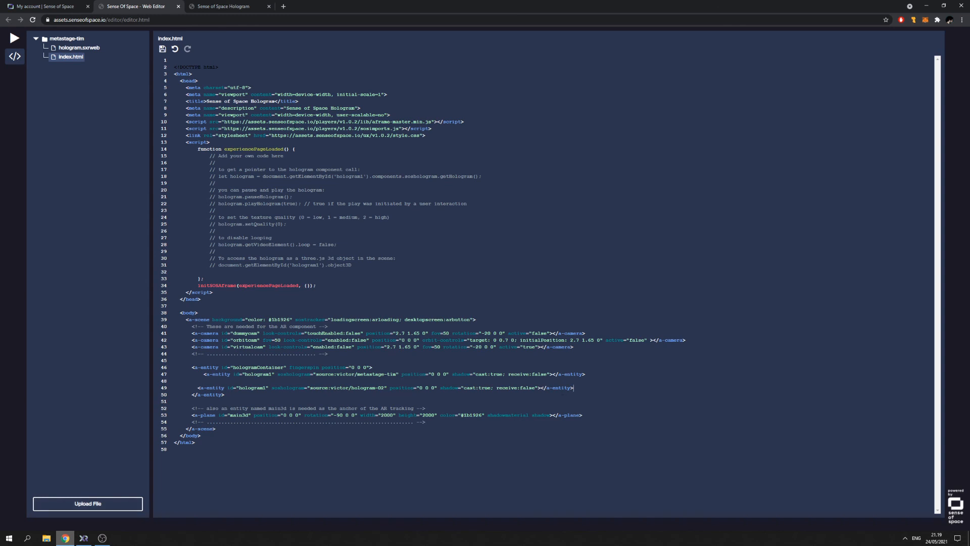
Step: Switch to Sense XR to view the dancer in the main sequence from another angle, and return to the Web Editor in the browser
click(230, 6)
click(83, 537)
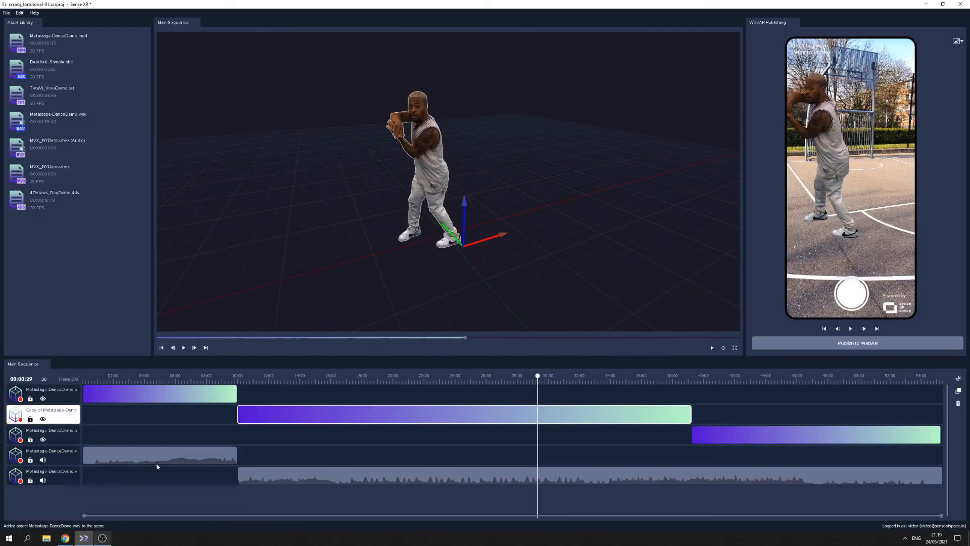
middle_drag(485, 156, 516, 177)
scroll(522, 180, down, 1)
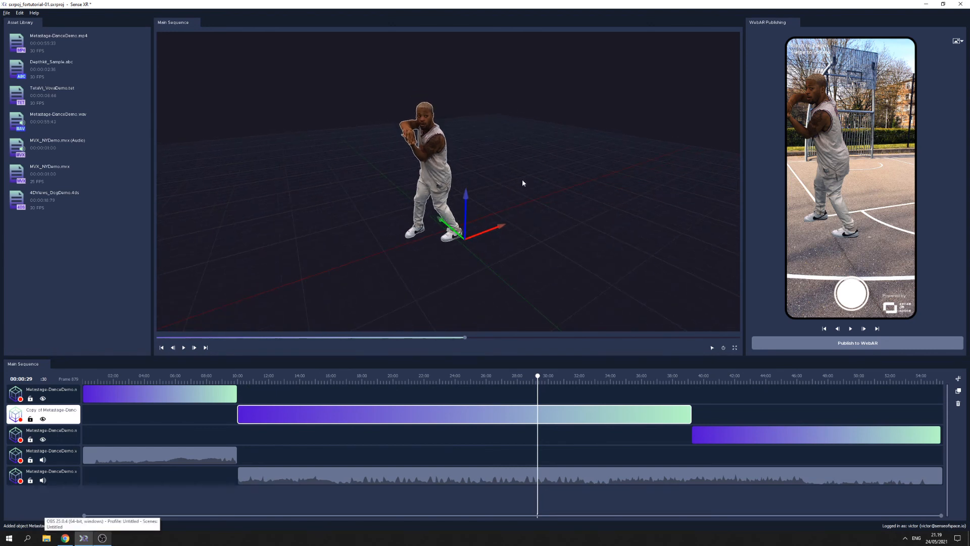
scroll(530, 160, up, 1)
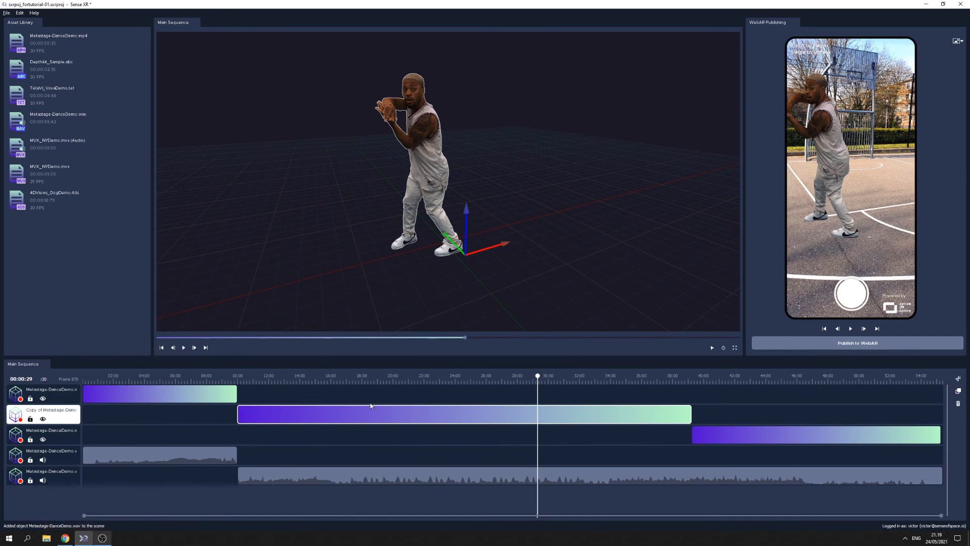
click(65, 538)
click(136, 6)
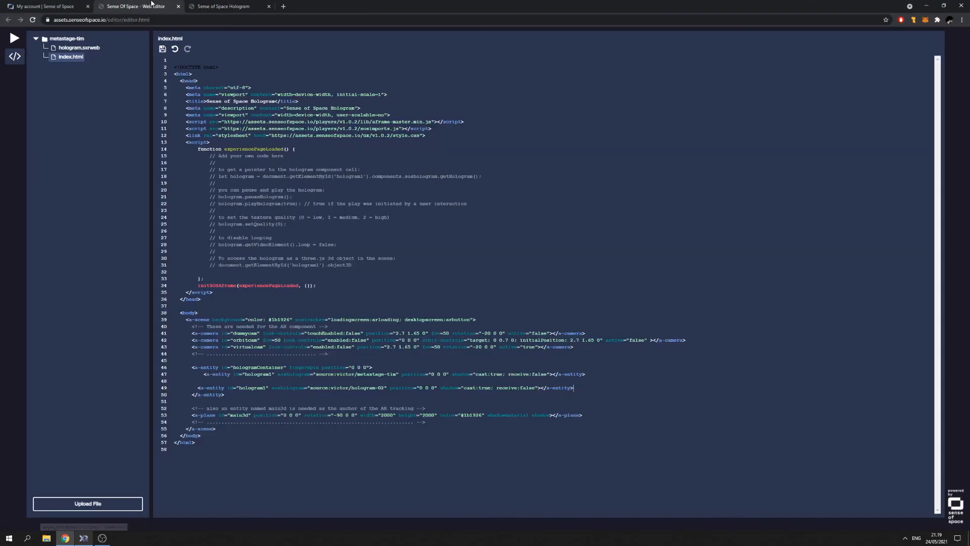
Step: Look over the published holograms and the account sections on the Hologram Library page
click(48, 6)
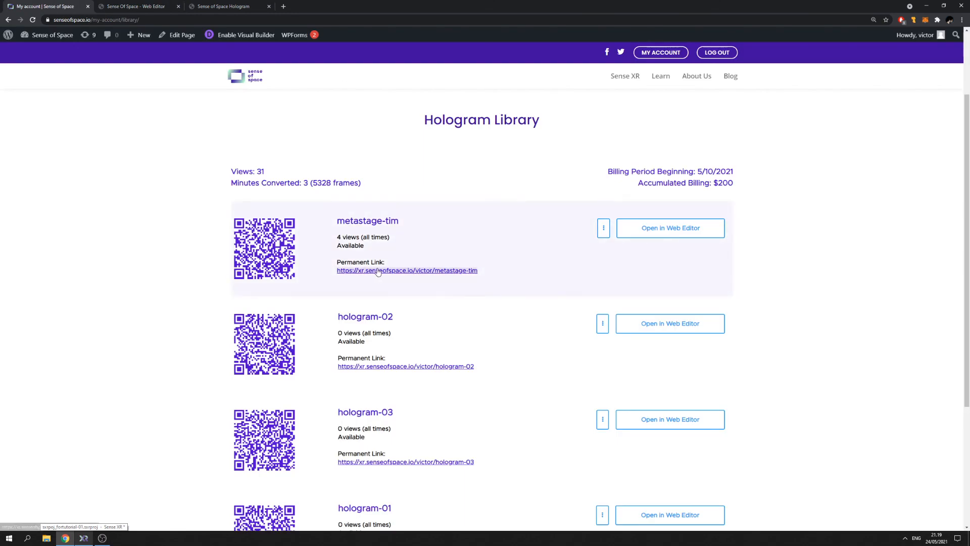
scroll(396, 235, down, 1)
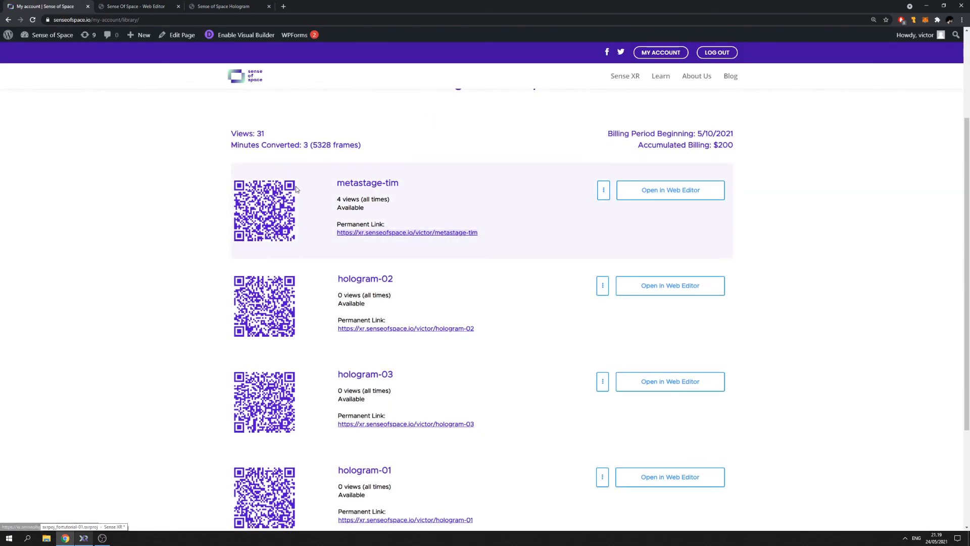
scroll(626, 210, up, 2)
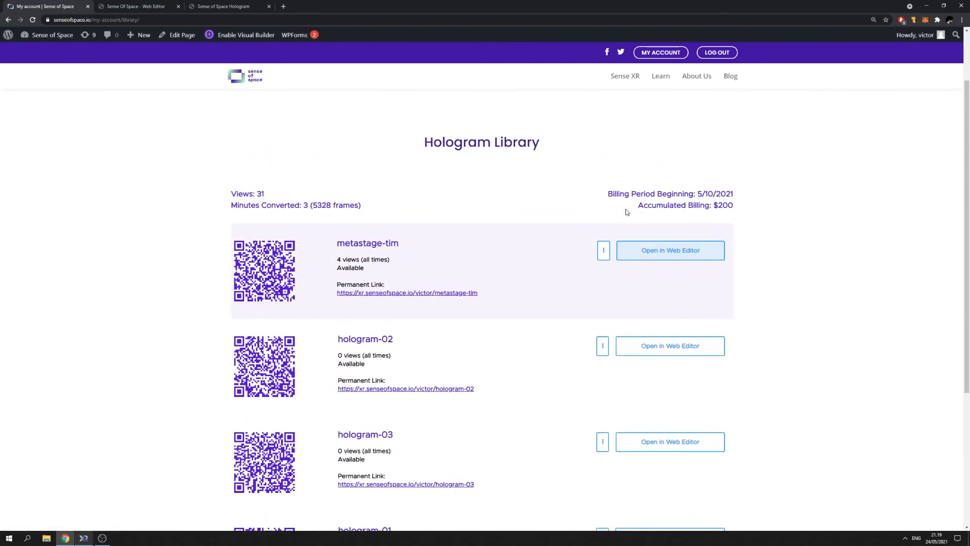
scroll(626, 212, up, 2)
click(132, 6)
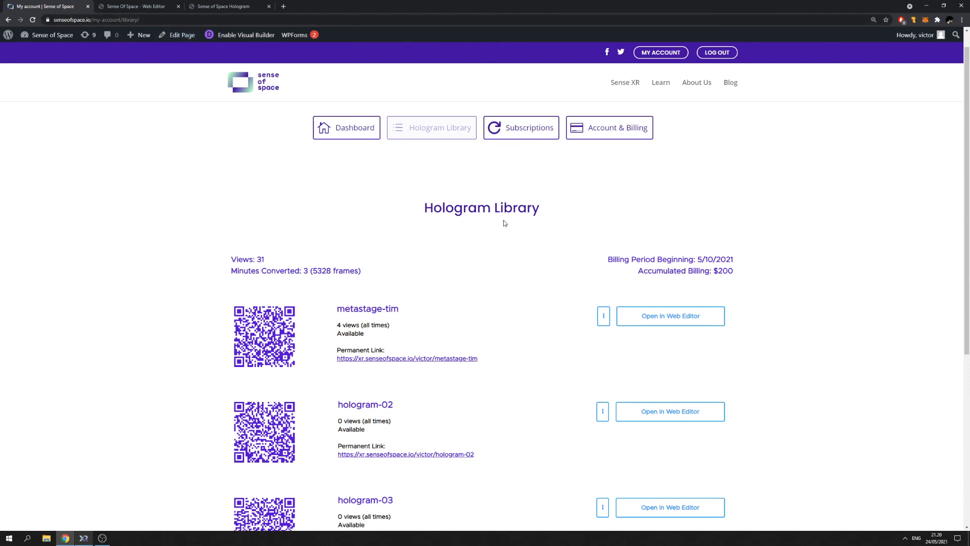
scroll(506, 223, up, 1)
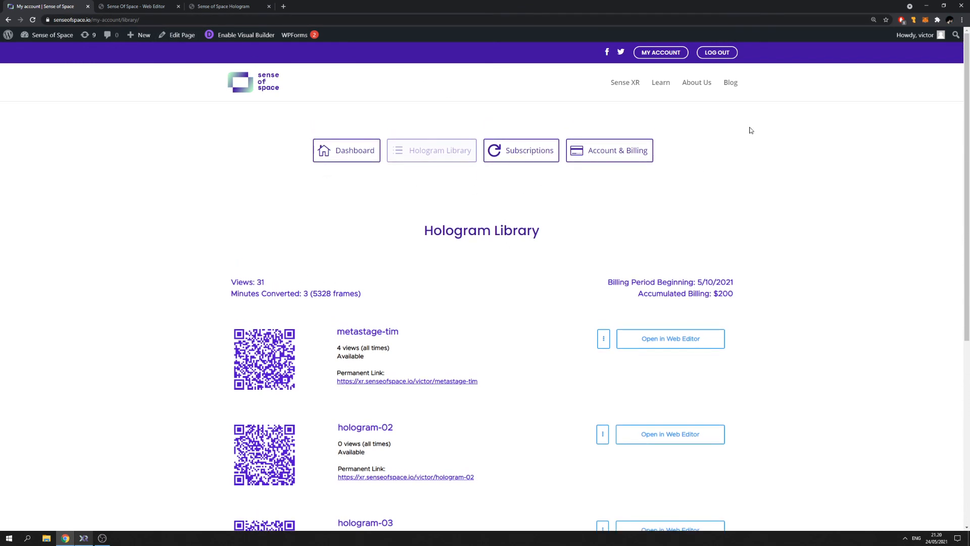
Step: Look over the Sense XR User Guide from the website's Learn page, and return to the published metastage-tim hologram
click(662, 85)
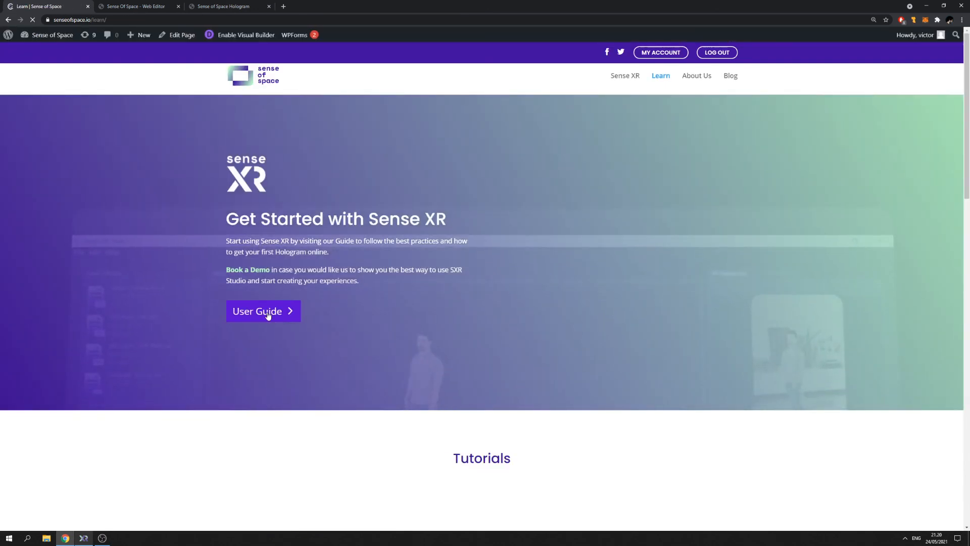
click(268, 312)
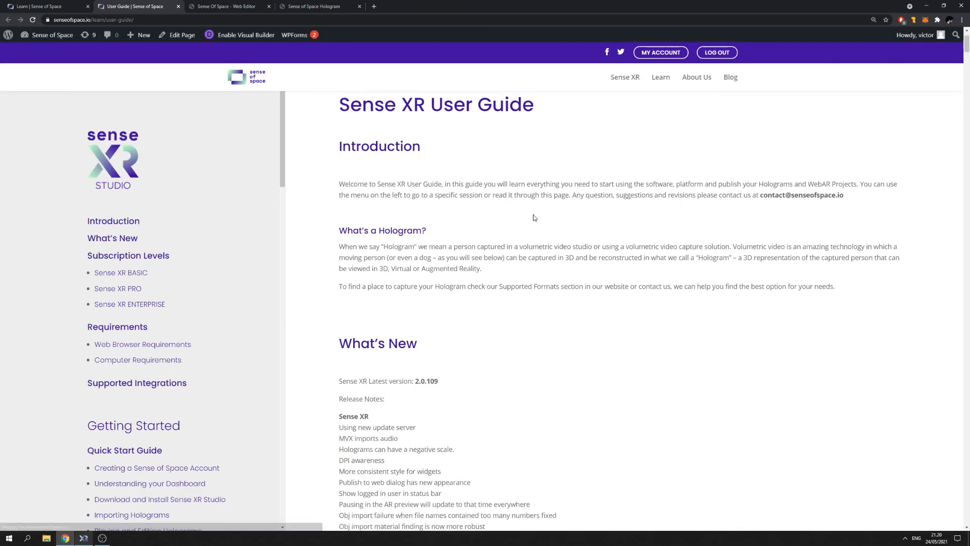
scroll(225, 273, down, 5)
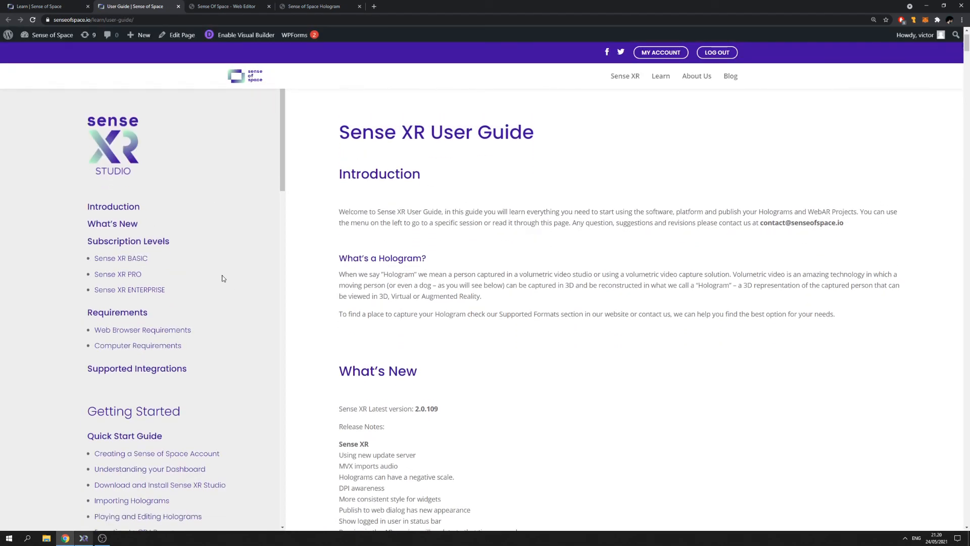
scroll(232, 273, up, 5)
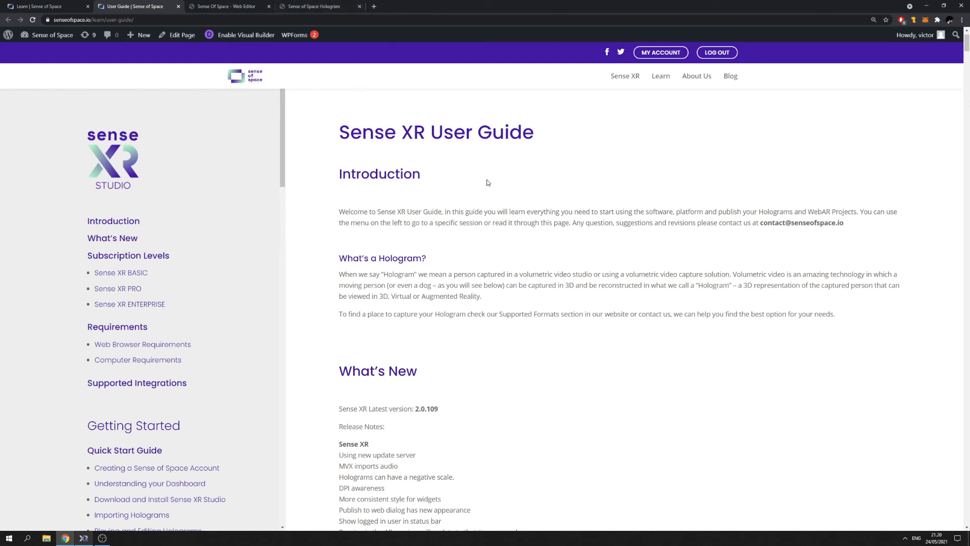
click(319, 6)
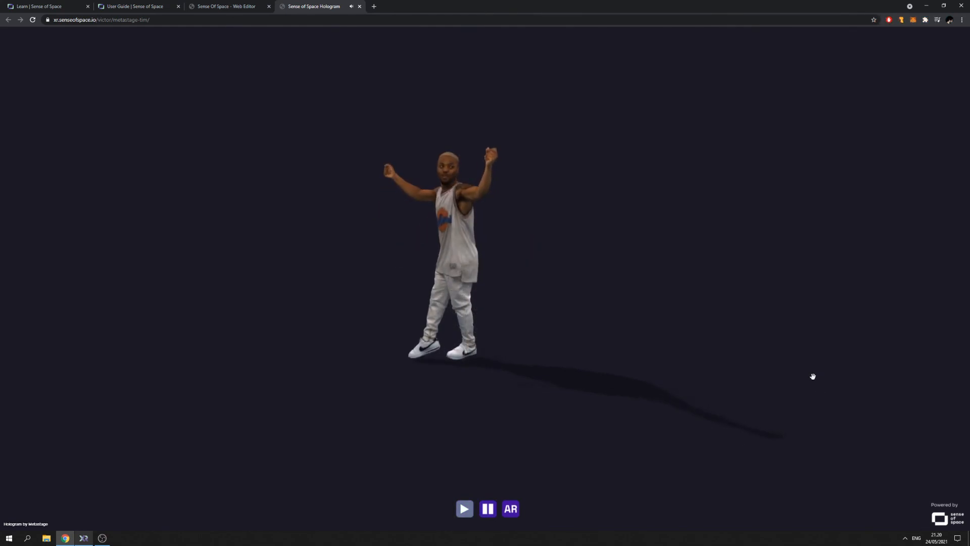